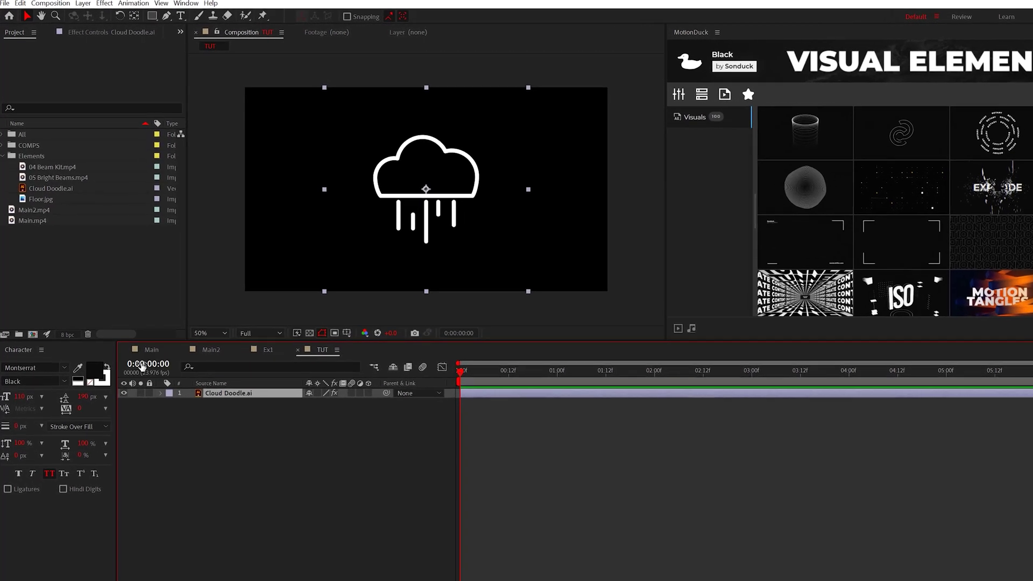
# Inspect the Cloud Doodle.ai source file and scroll through the results.
pyautogui.click(51, 188)
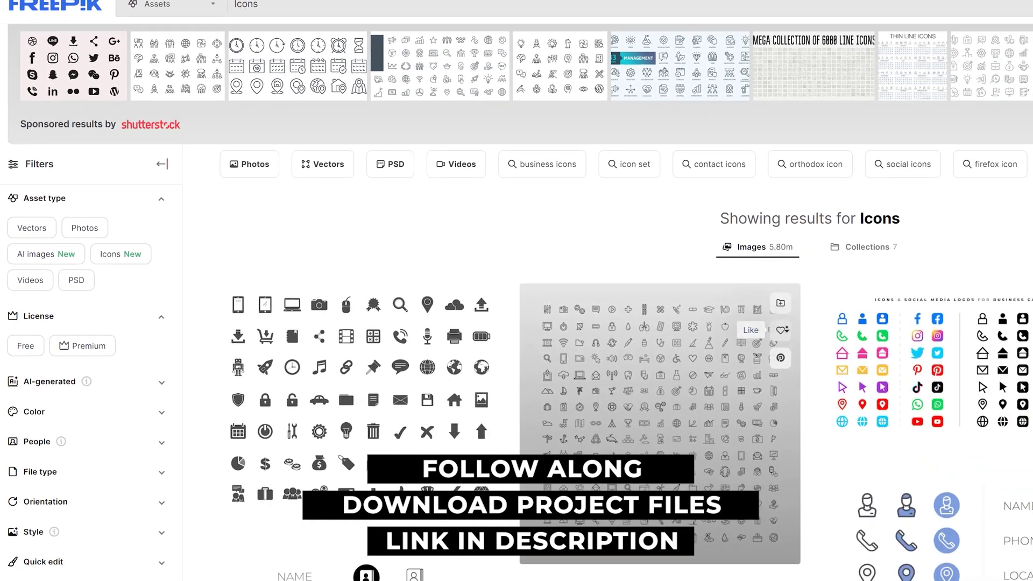
pyautogui.scroll(-3, 637, 270)
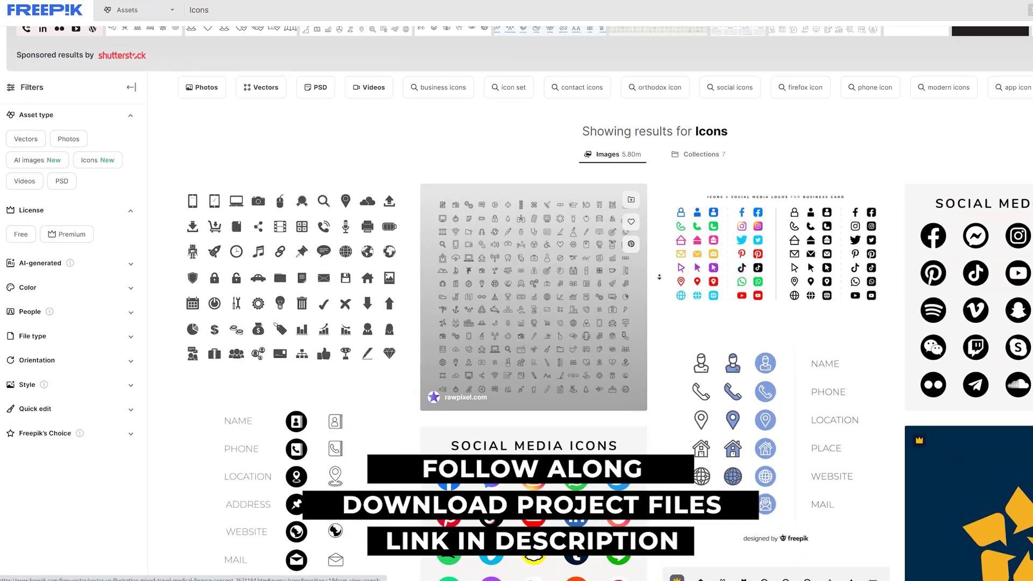
pyautogui.scroll(-5, 637, 269)
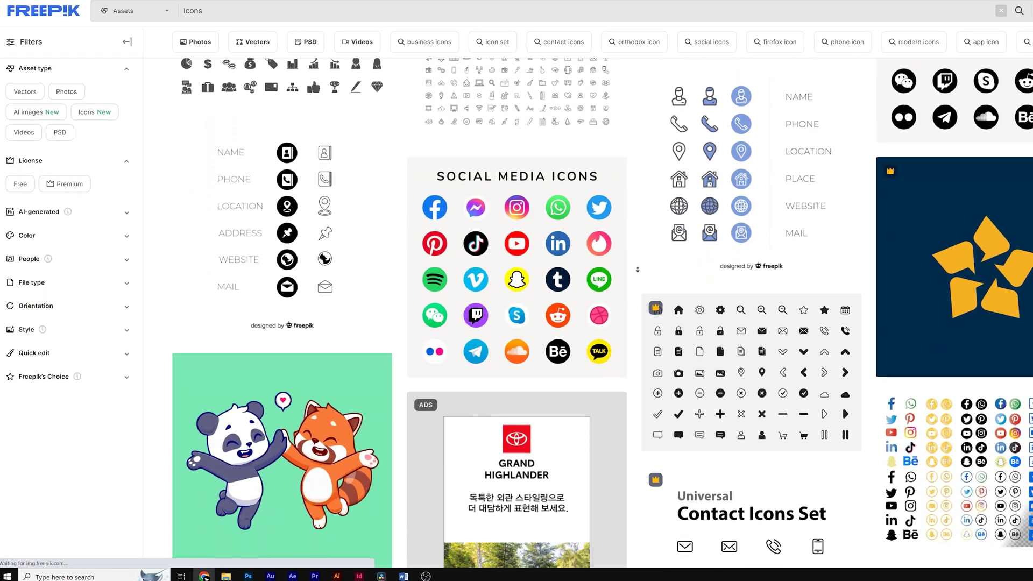
pyautogui.scroll(-5, 637, 269)
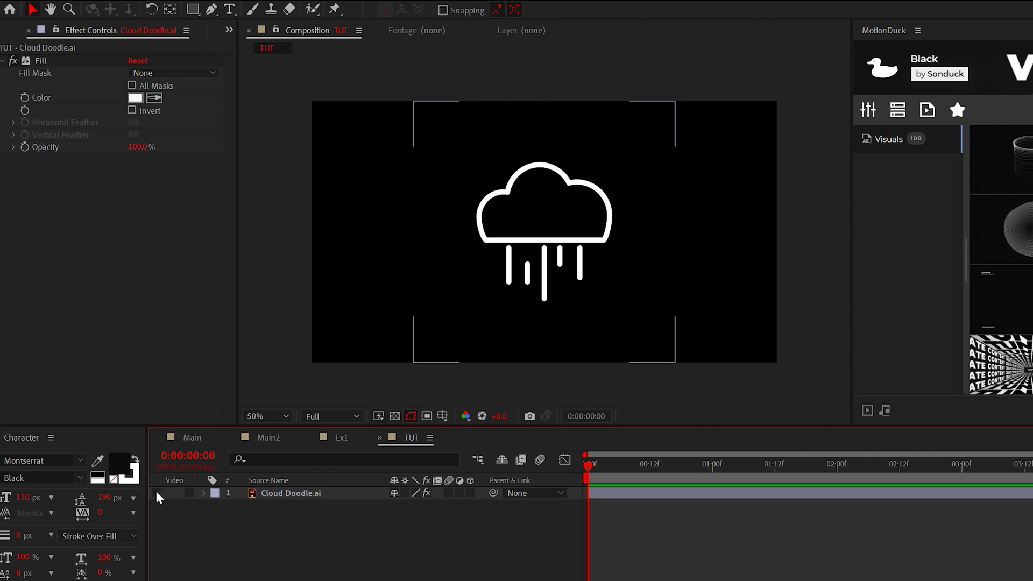
# Toggle the Cloud Doodle.ai layer's visibility off and back on.
pyautogui.click(156, 492)
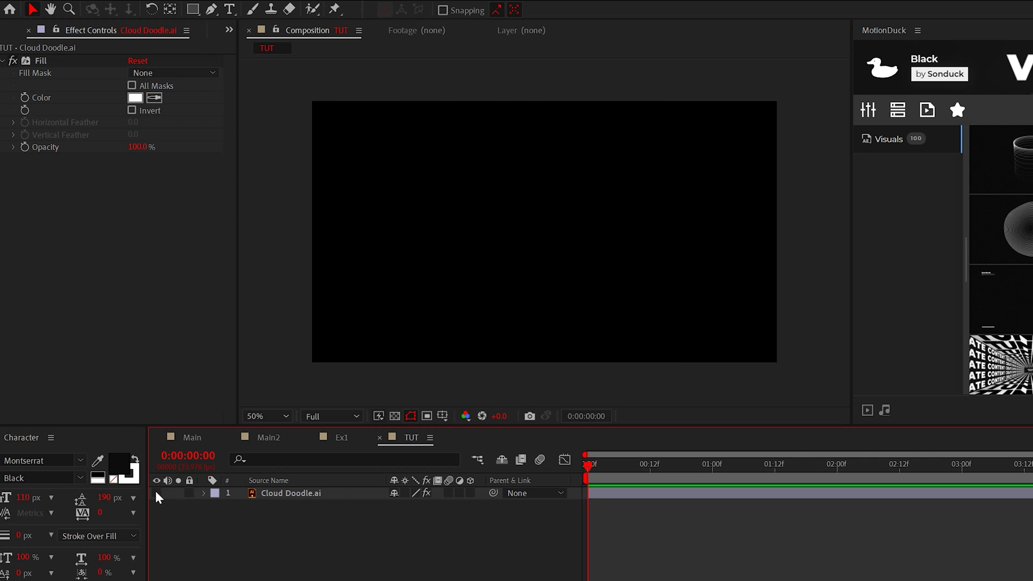
pyautogui.click(156, 492)
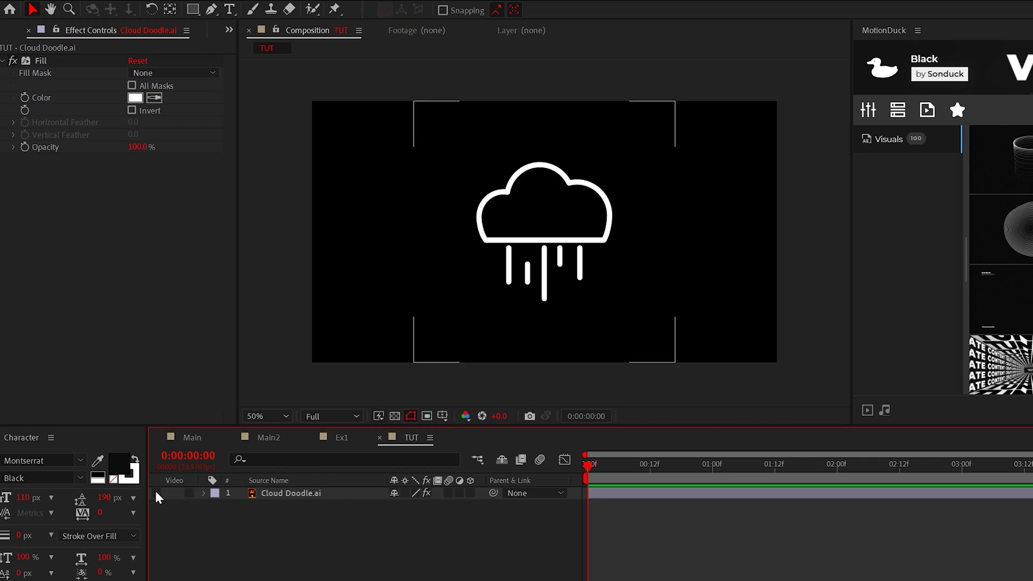
pyautogui.click(155, 491)
pyautogui.click(156, 492)
# Auto-trace the Cloud Doodle.ai layer with the default Alpha channel settings.
pyautogui.click(280, 492)
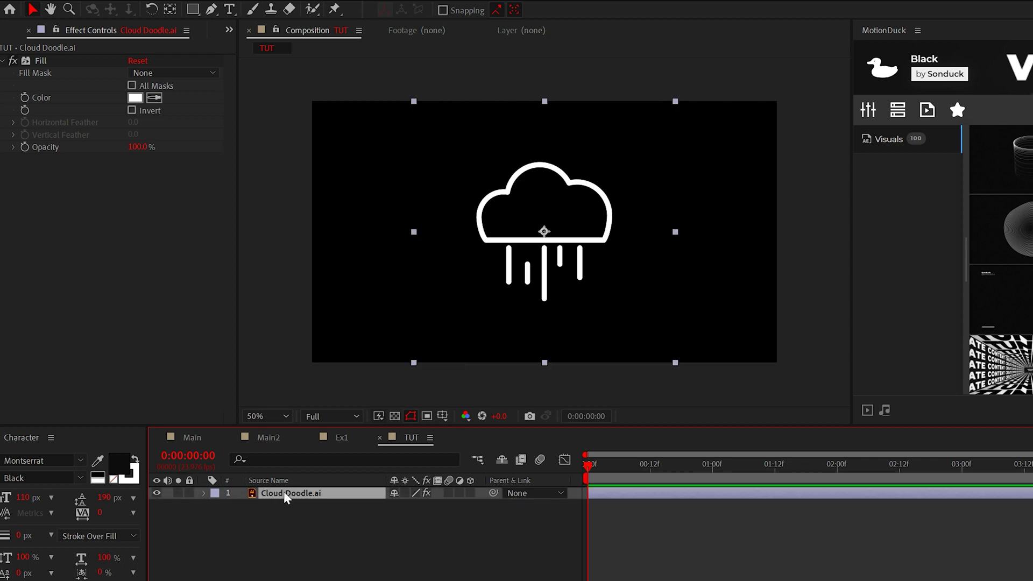
pyautogui.click(104, 8)
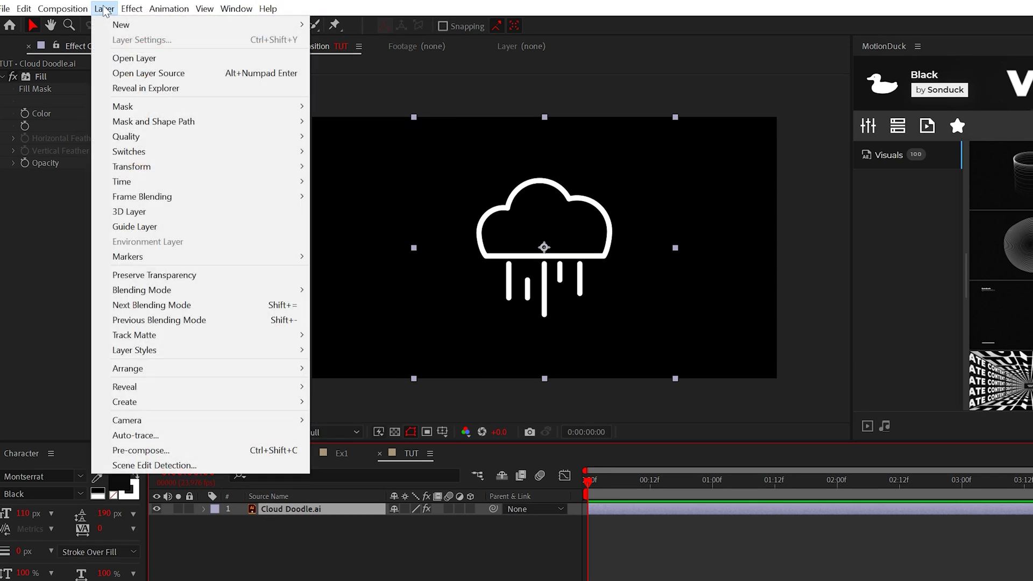
pyautogui.click(145, 435)
pyautogui.moveTo(777, 208); pyautogui.dragTo(302, 146)
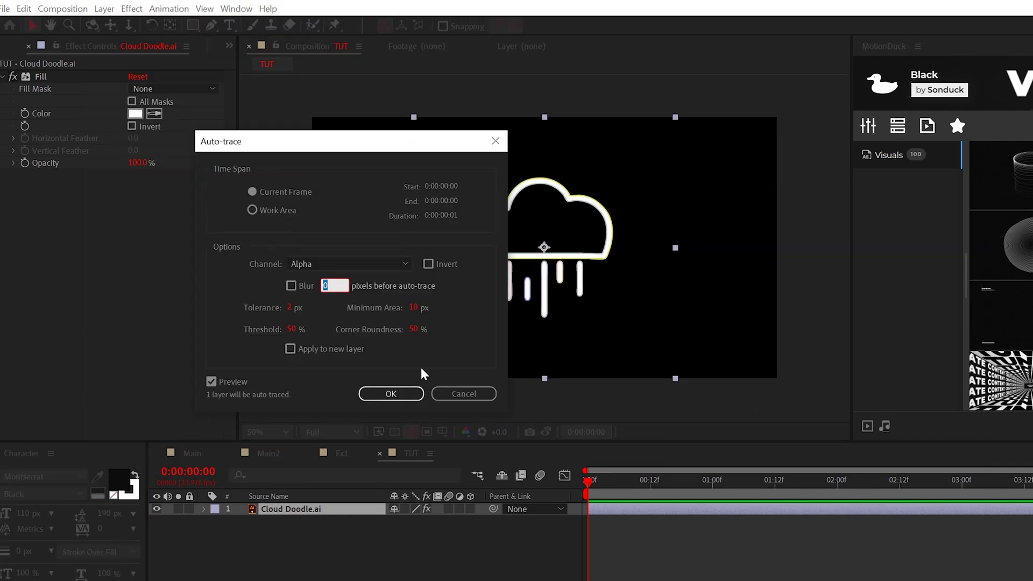
pyautogui.click(390, 394)
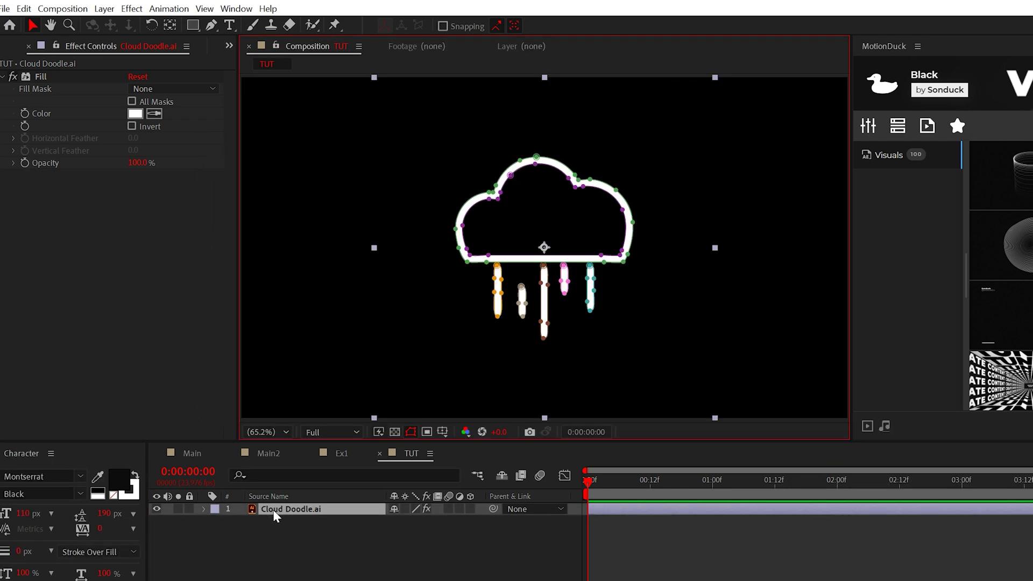
# Apply the Video Copilot Saber effect to the cloud and delete the Fill effect.
pyautogui.click(132, 8)
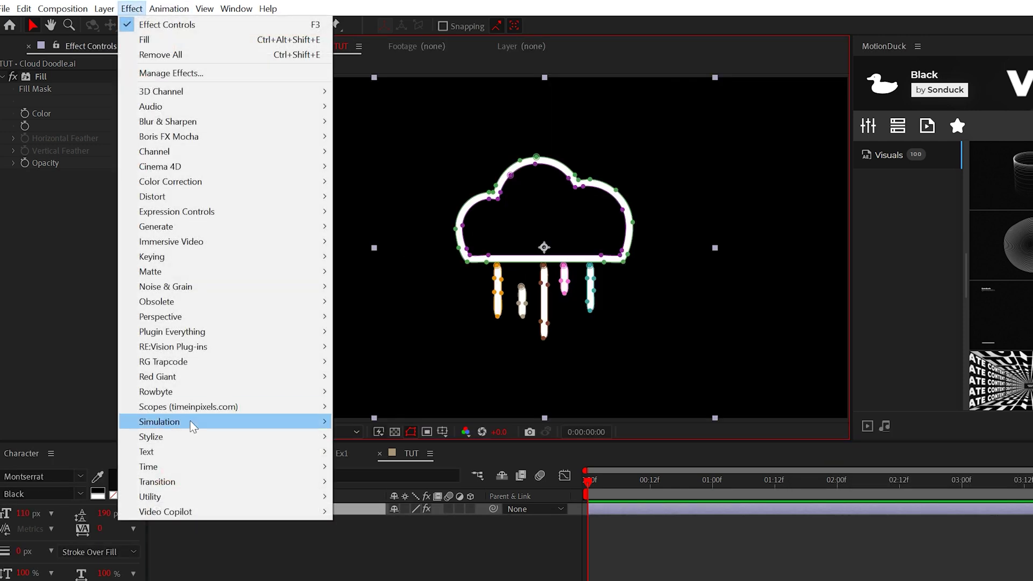
pyautogui.moveTo(216, 511)
pyautogui.click(377, 514)
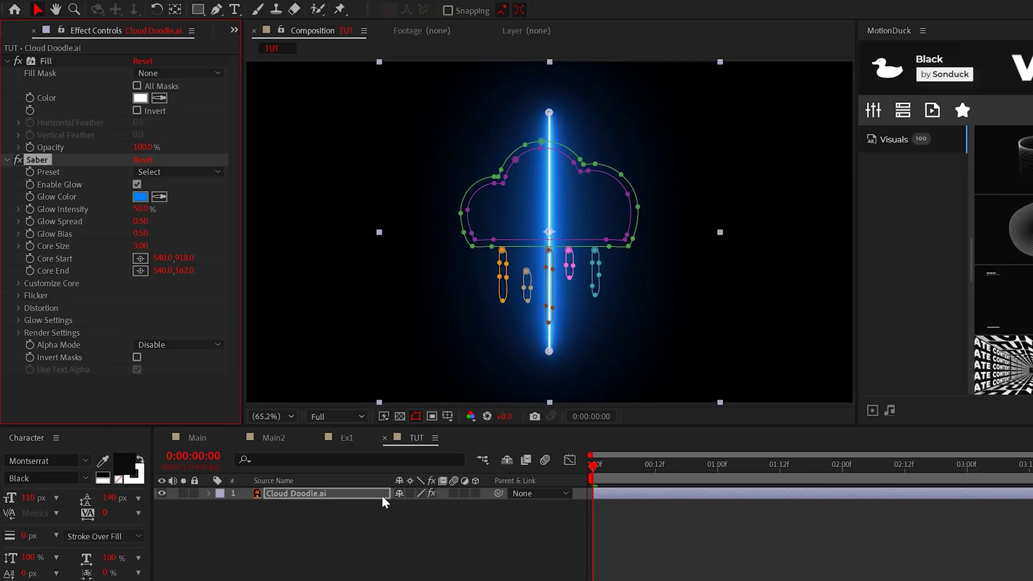
pyautogui.click(108, 61)
pyautogui.press('Delete')
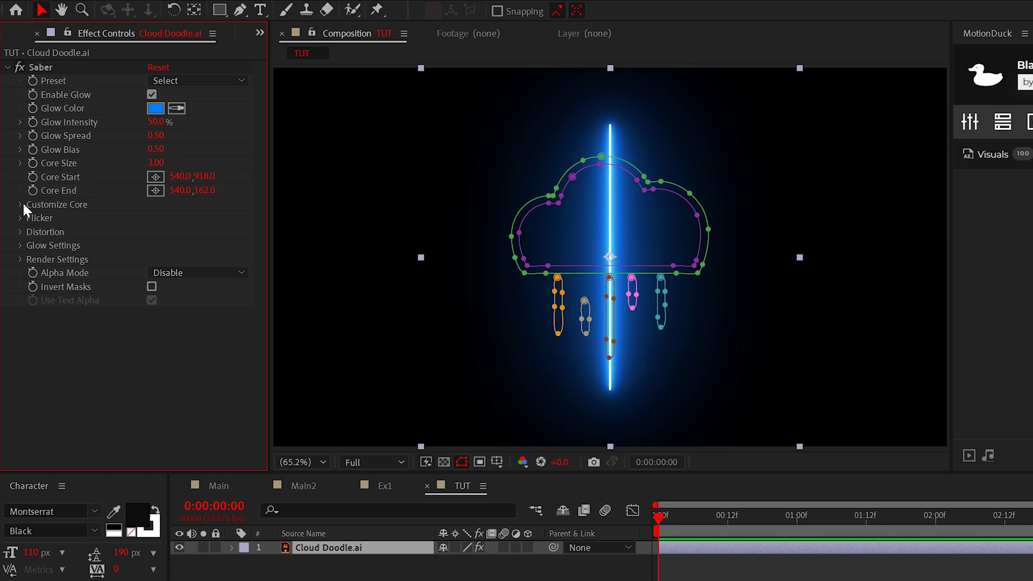
# Set Saber's Core Type to Layer Masks so the glow follows the traced outline.
pyautogui.click(23, 205)
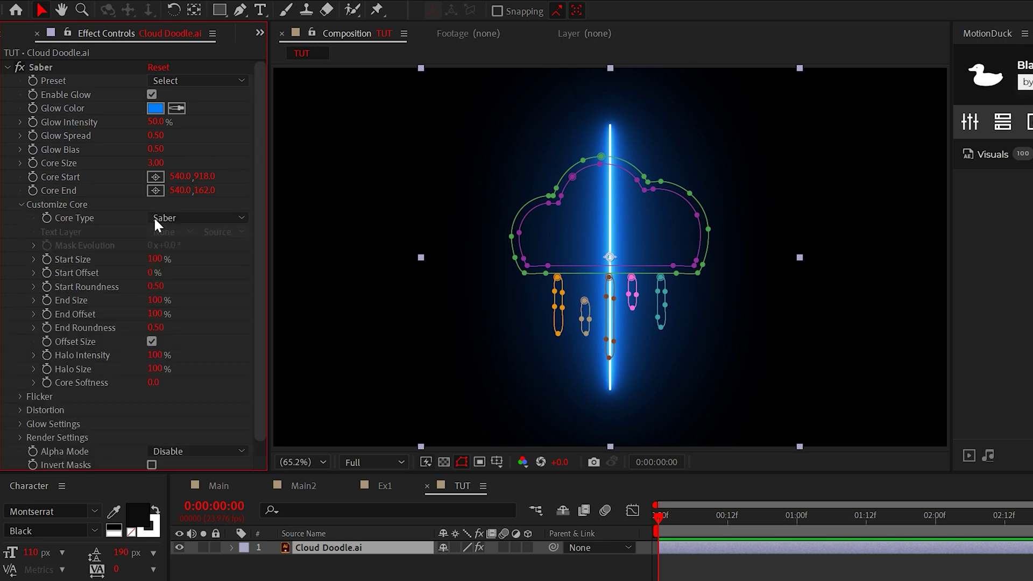
pyautogui.click(188, 252)
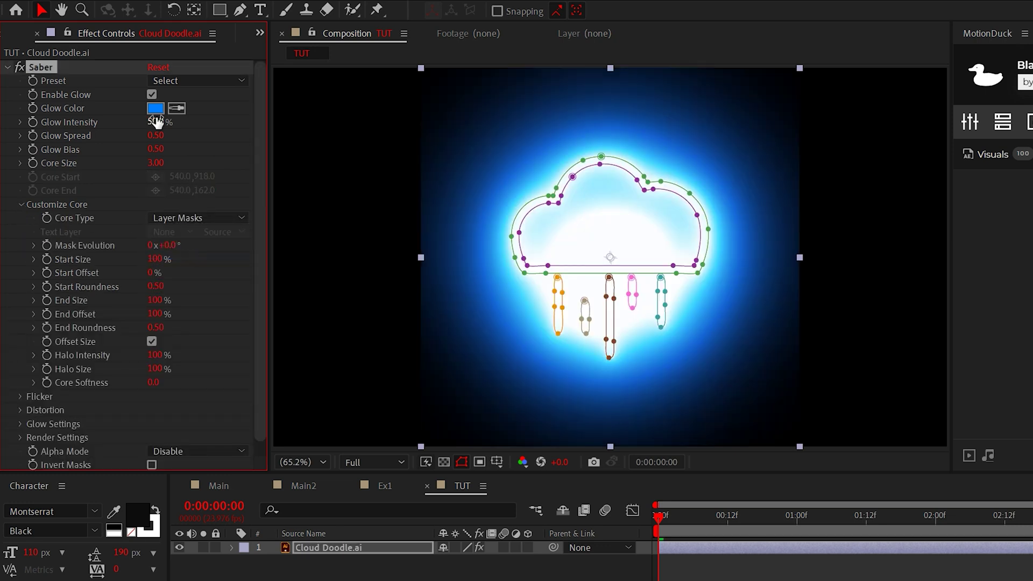
pyautogui.click(589, 136)
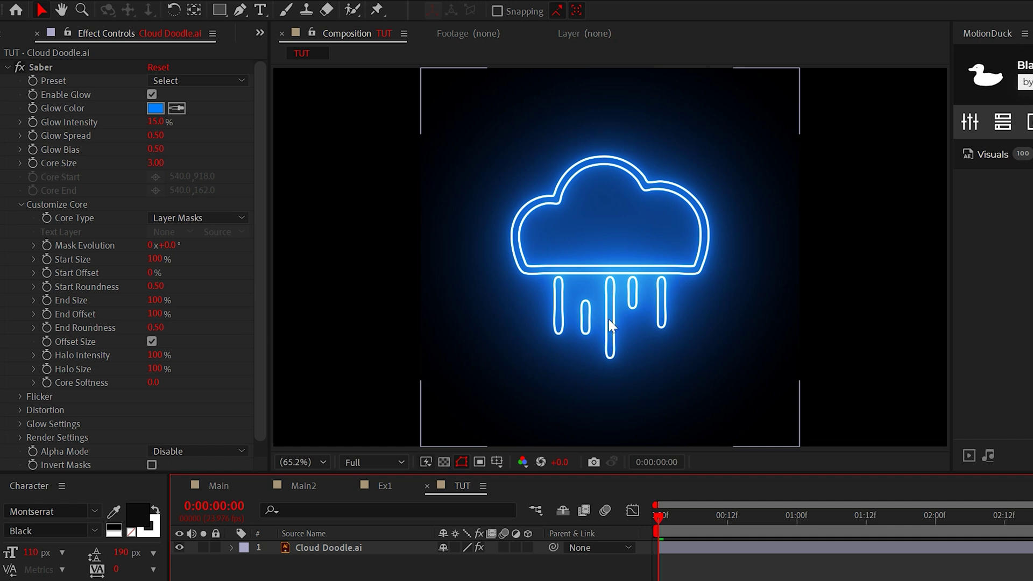
# Reveal the cloud's masks, trial-delete Mask 2, then restore it and reselect the layer.
pyautogui.click(544, 322)
pyautogui.press('m')
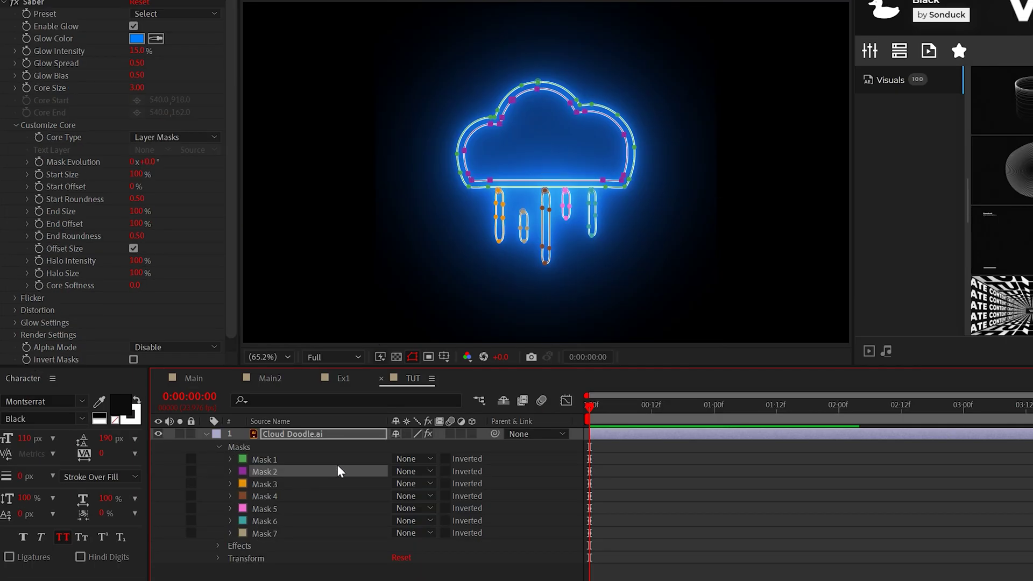
pyautogui.press('Delete')
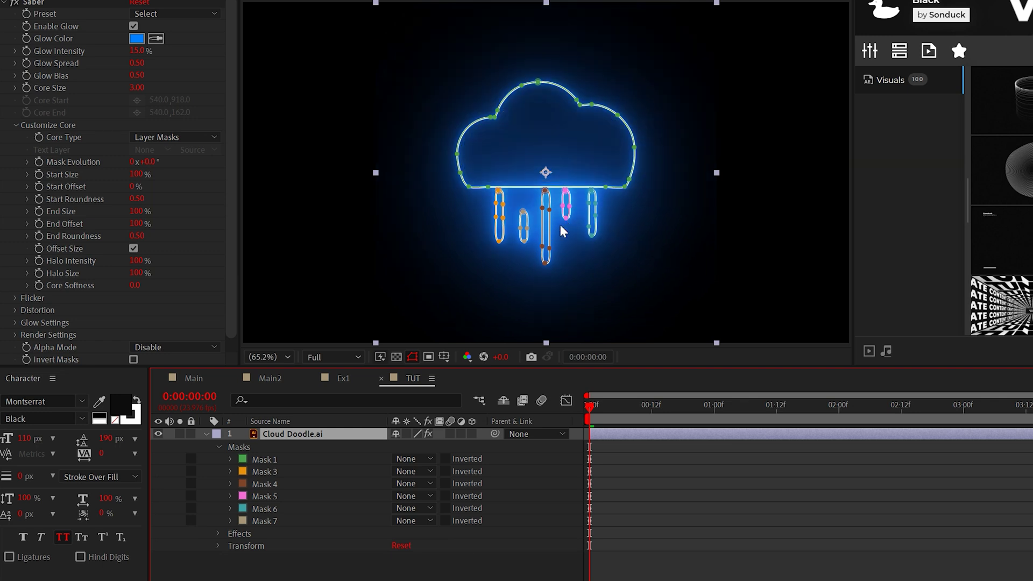
pyautogui.hotkey('ctrl', 'z')
pyautogui.hotkey('ctrl', 'shift', 'a')
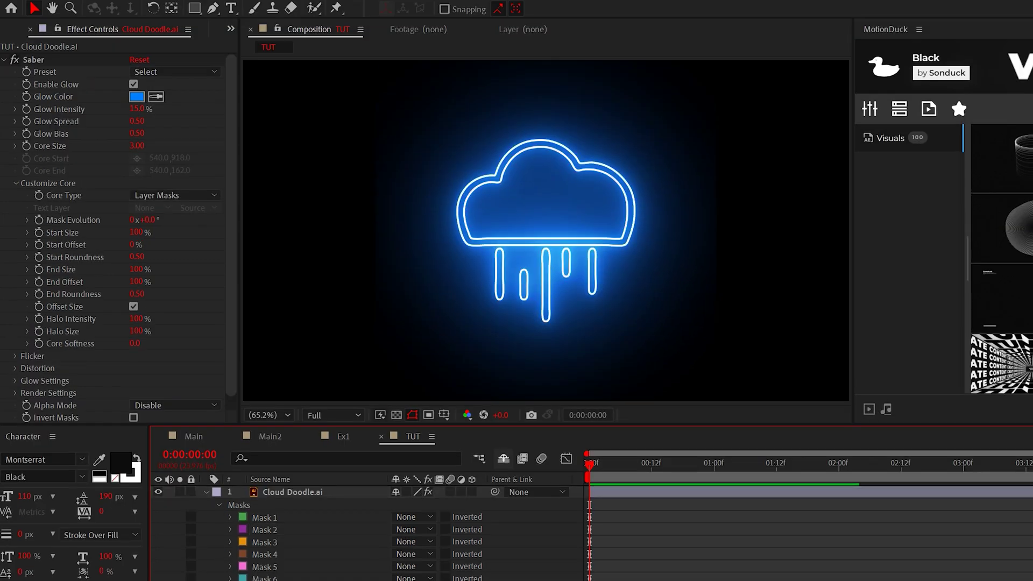
pyautogui.click(133, 285)
# Check the stroke gaps and begin the time*100 expression on Mask Evolution.
pyautogui.hotkey('ctrl', 'shift', 'a')
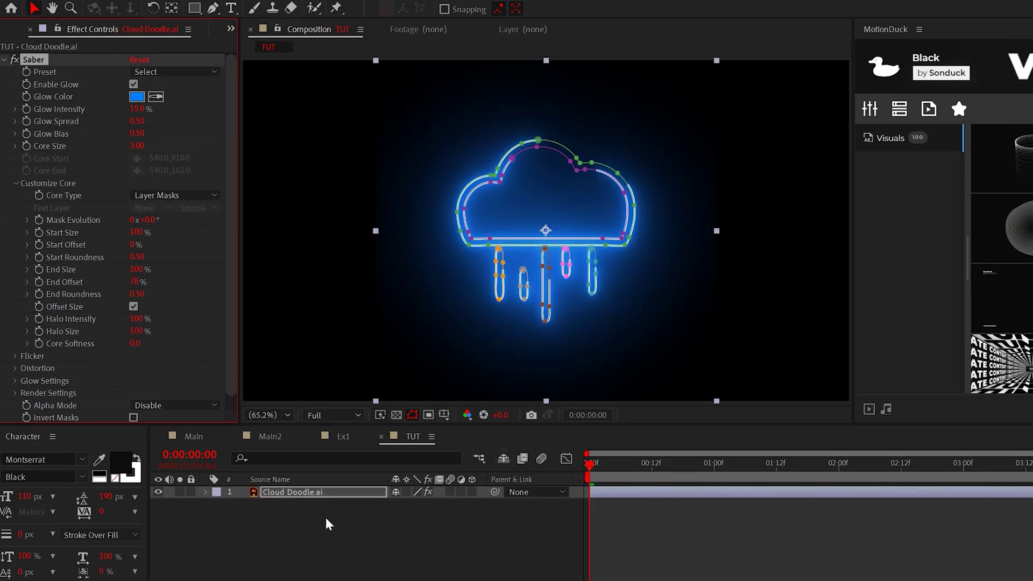
pyautogui.keyDown('alt'); pyautogui.click(39, 220); pyautogui.keyUp('alt')
pyautogui.write('time*100')
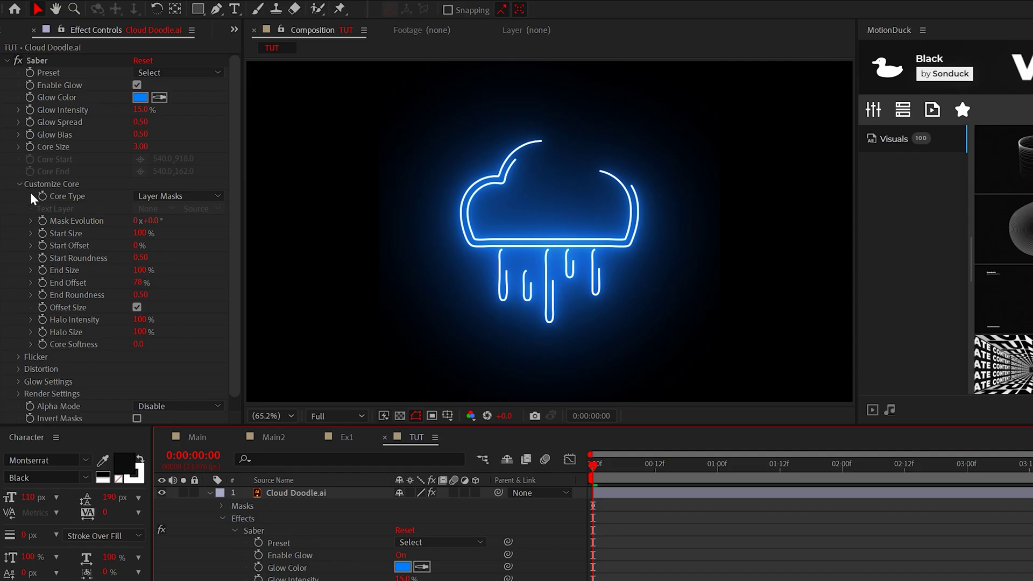
# Raise Saber's Flicker Intensity to 105% and preview the flickering neon cloud from the start.
pyautogui.click(20, 185)
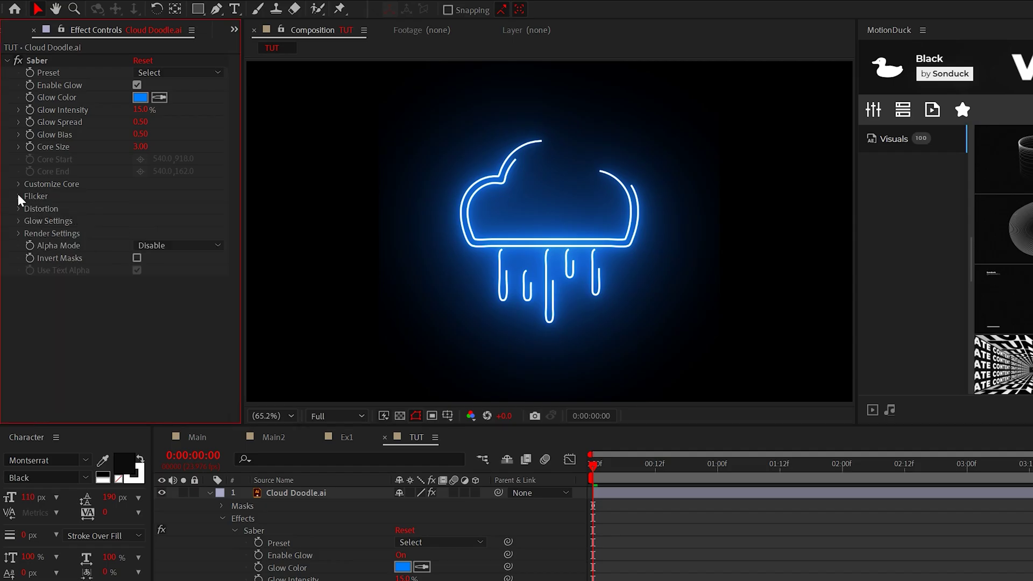
pyautogui.click(19, 195)
pyautogui.moveTo(140, 210); pyautogui.dragTo(209, 208)
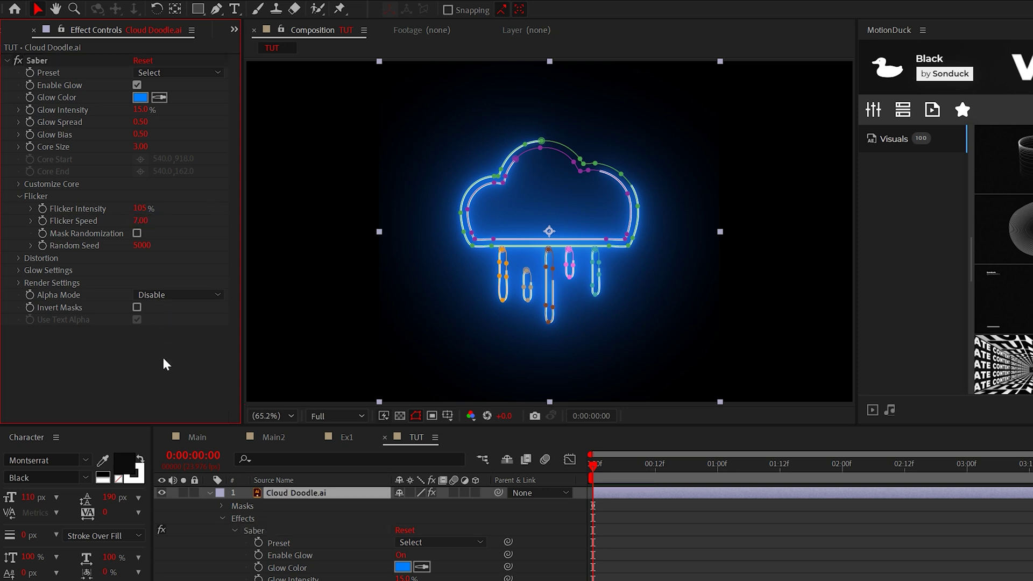
pyautogui.click(501, 571)
pyautogui.press('space')
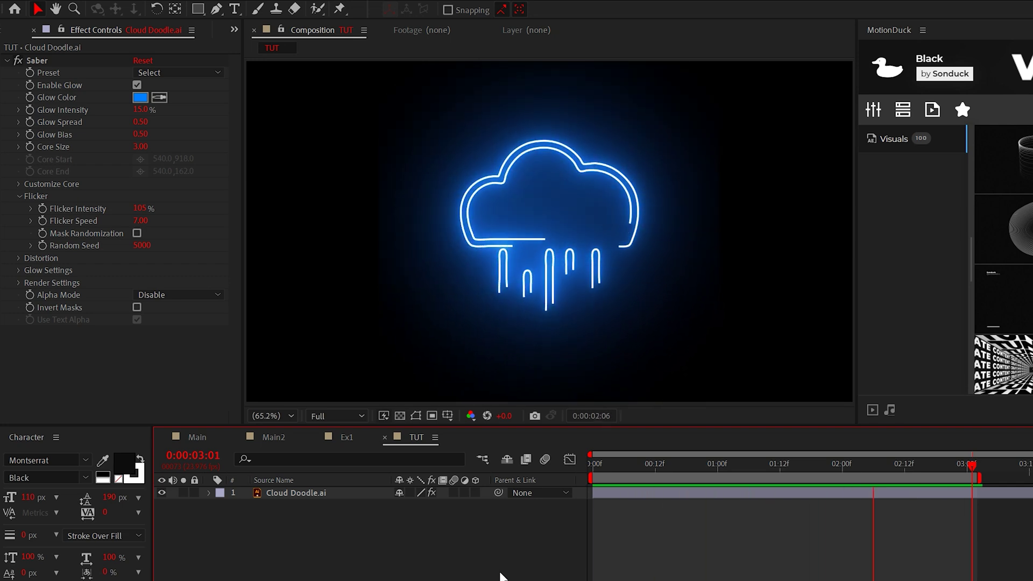
pyautogui.press('Home')
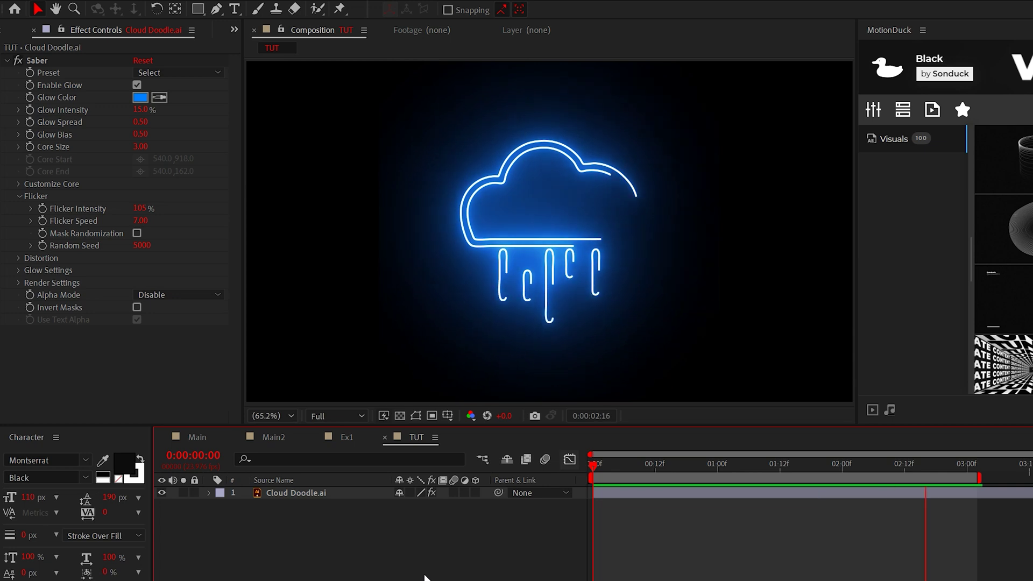
# Add a null object and make Null 4 the parent of Cloud Doodle.ai.
pyautogui.rightClick(307, 531)
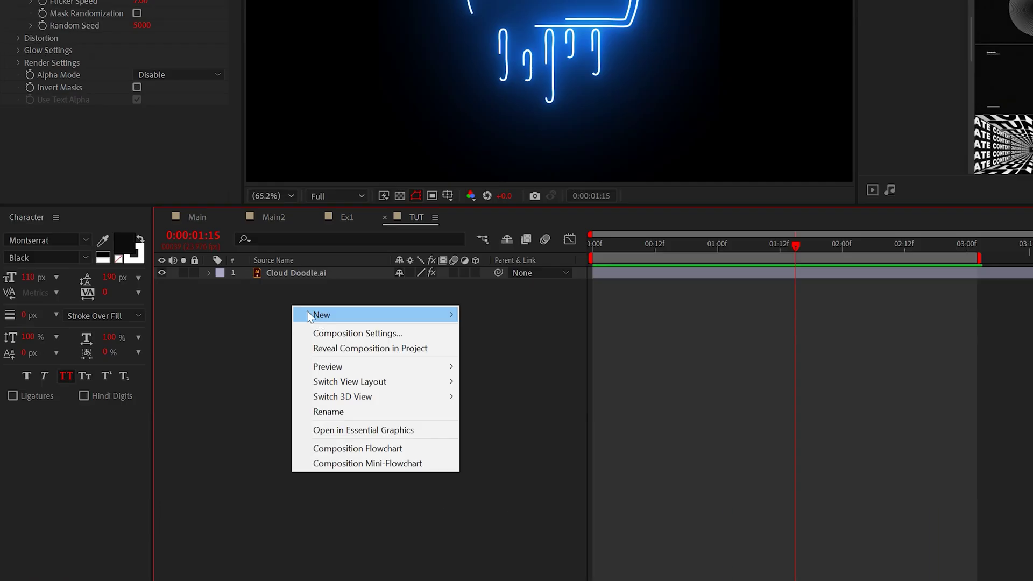
pyautogui.moveTo(308, 313)
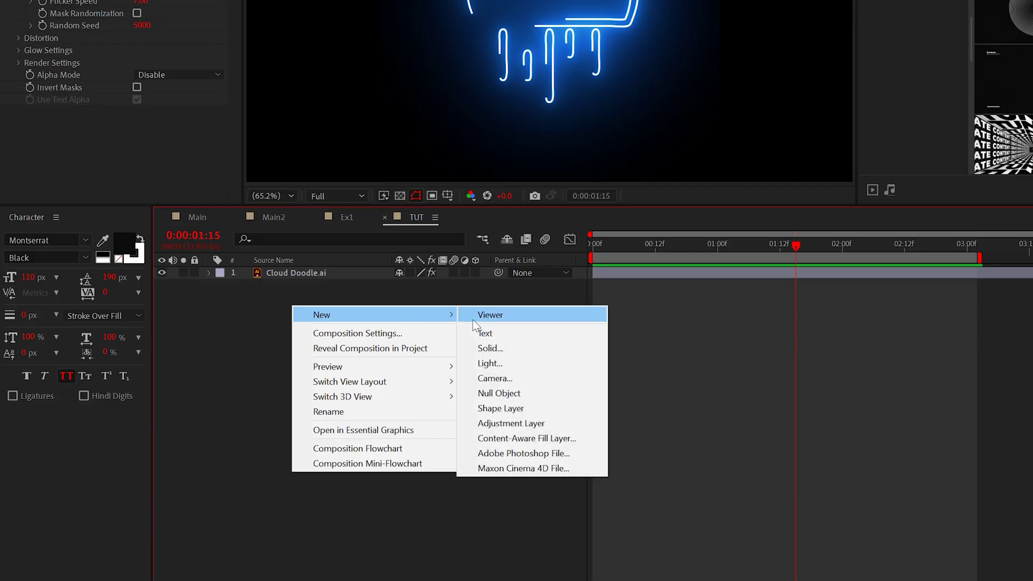
pyautogui.click(502, 394)
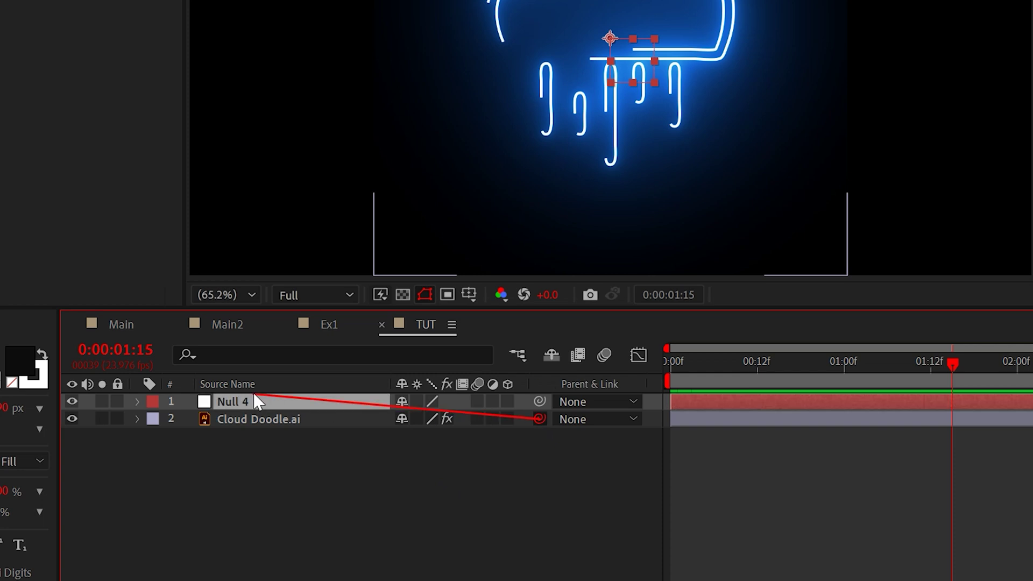
pyautogui.moveTo(258, 402); pyautogui.dragTo(252, 402)
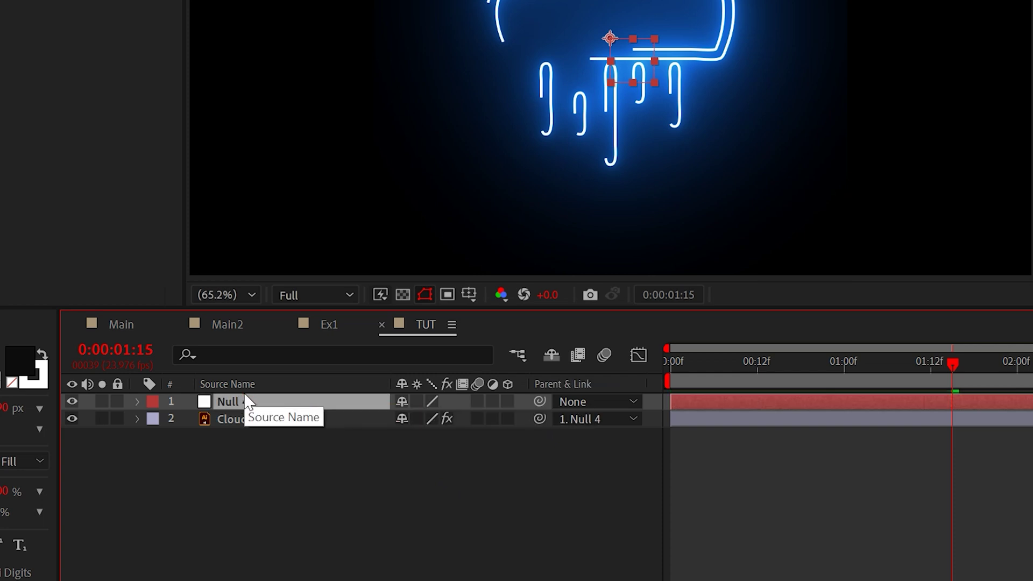
pyautogui.click(138, 401)
# Give Null 4's Position the expression wiggle(2,5).
pyautogui.click(156, 419)
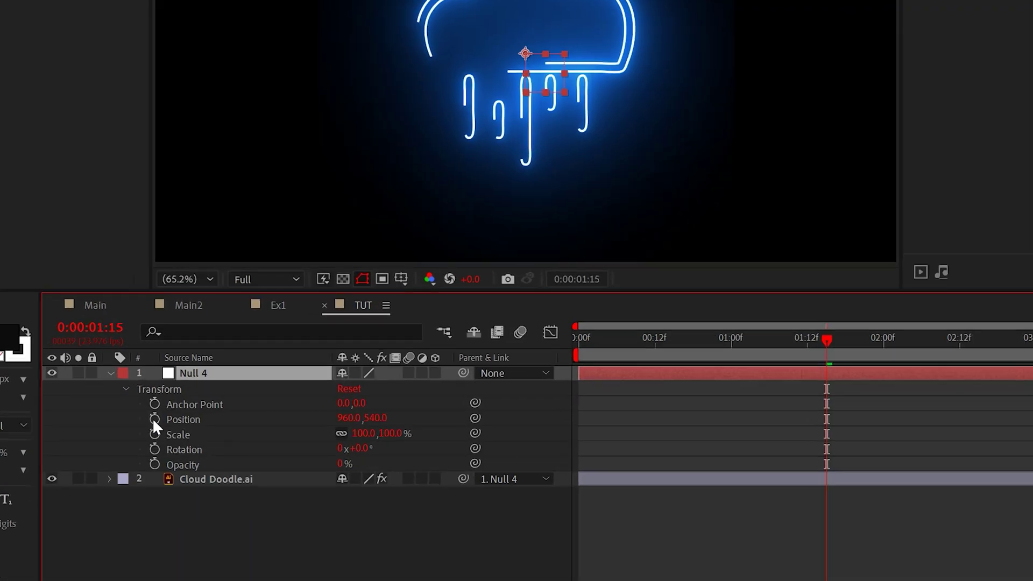
pyautogui.keyDown('alt'); pyautogui.click(245, 416); pyautogui.keyUp('alt')
pyautogui.write('wiggle(2,5')
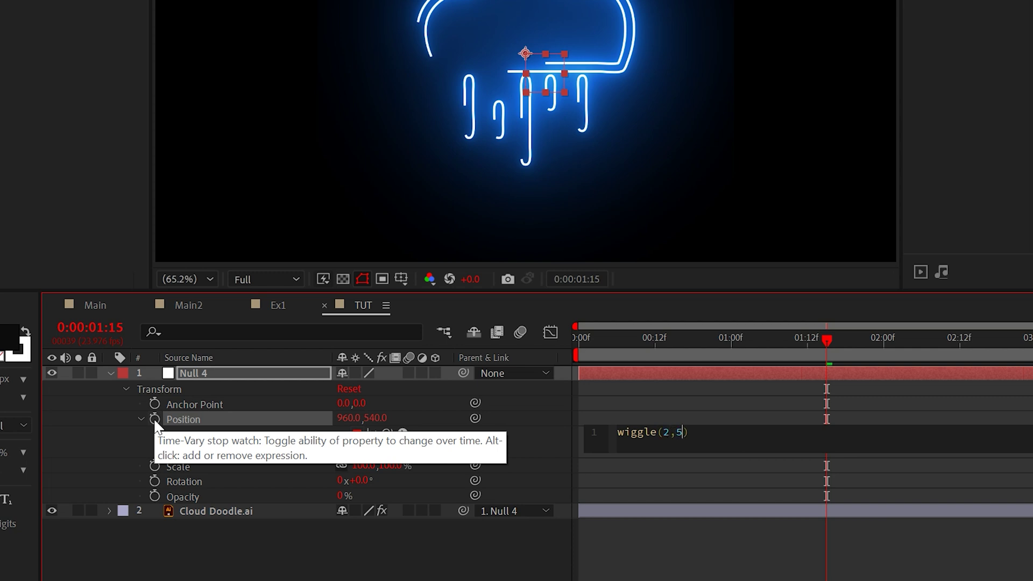
pyautogui.click(508, 404)
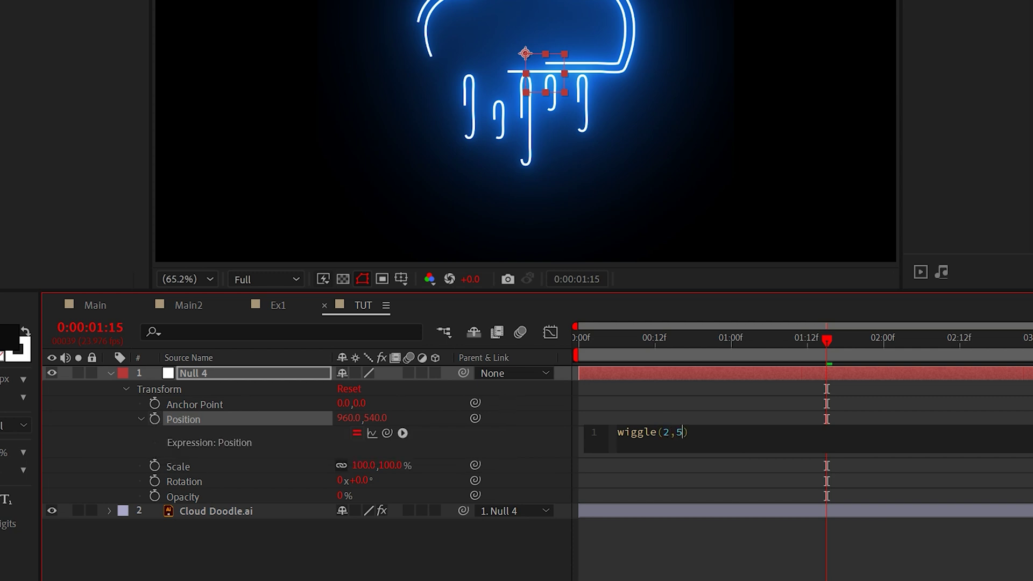
pyautogui.click(398, 422)
# Give Null 4's Rotation the expression wiggle(1,5) and preview the wiggling cloud.
pyautogui.keyDown('alt'); pyautogui.click(153, 478); pyautogui.keyUp('alt')
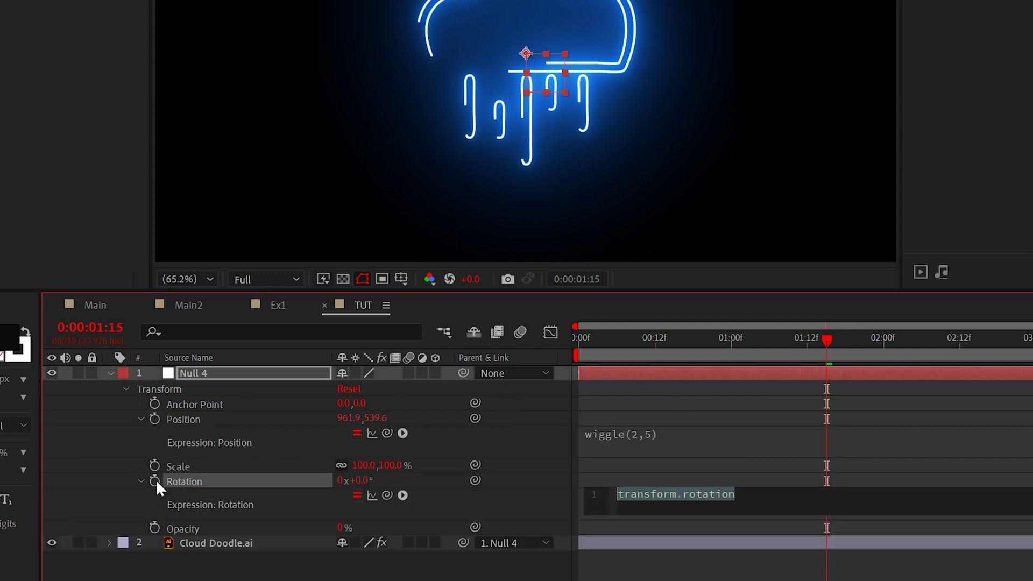
pyautogui.write('wiggle(1,5')
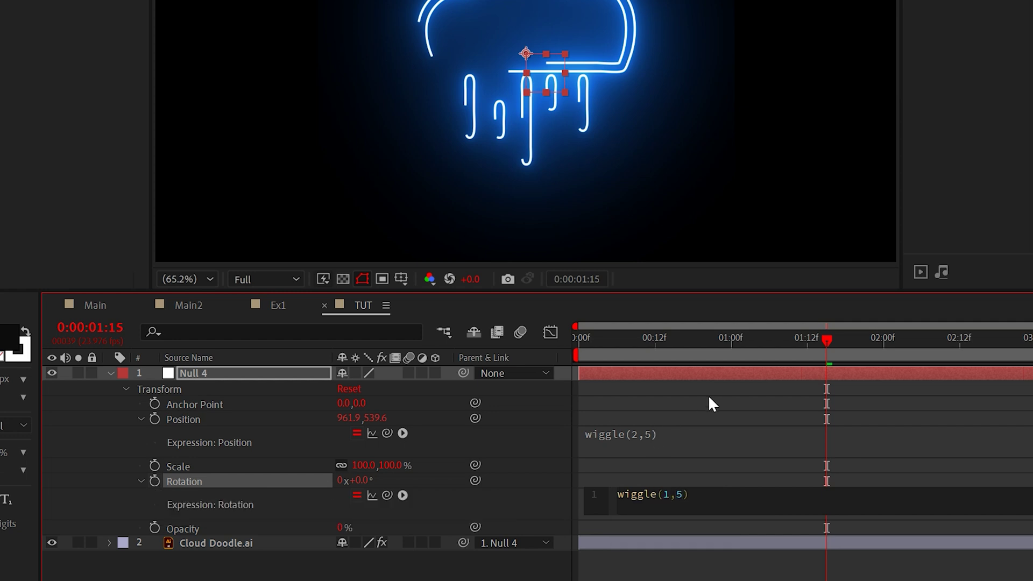
pyautogui.click(644, 436)
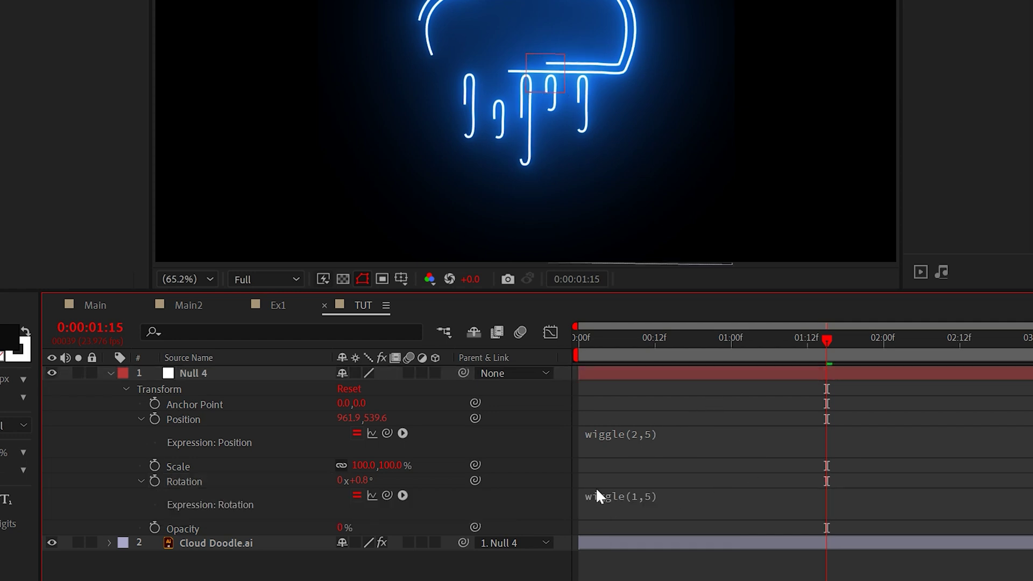
pyautogui.press('space')
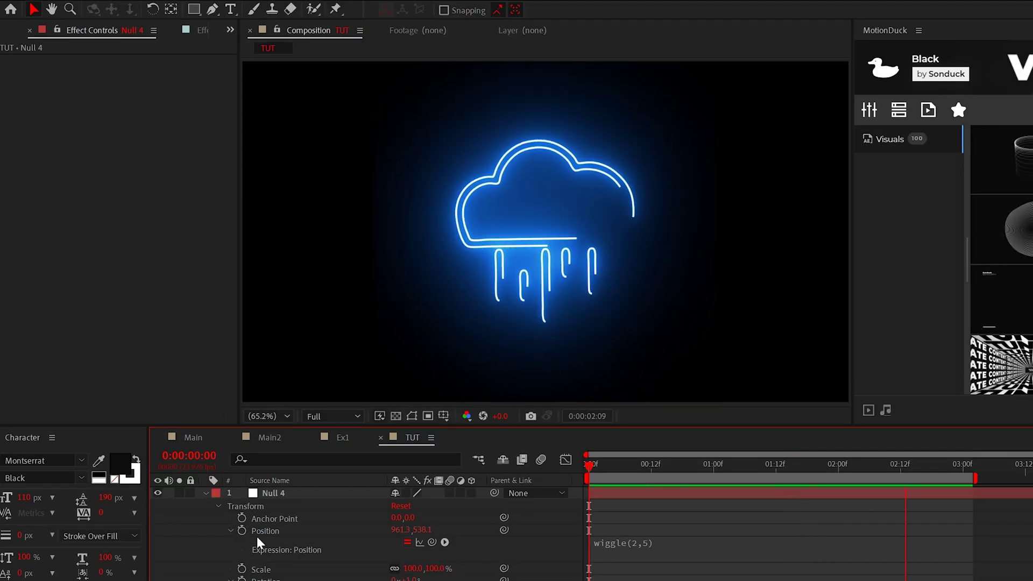
# Add a new adjustment layer above the cloud and null layers.
pyautogui.click(205, 493)
pyautogui.rightClick(310, 394)
pyautogui.moveTo(333, 396)
pyautogui.click(527, 508)
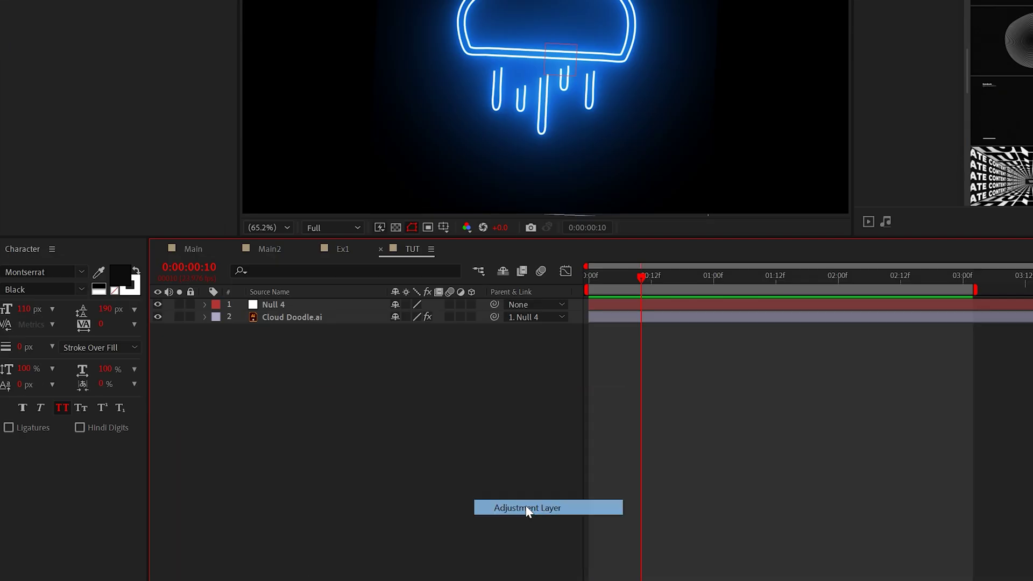
# Apply Posterize Time at a frame rate of 15 to the adjustment layer and preview.
pyautogui.click(134, 7)
pyautogui.moveTo(172, 463)
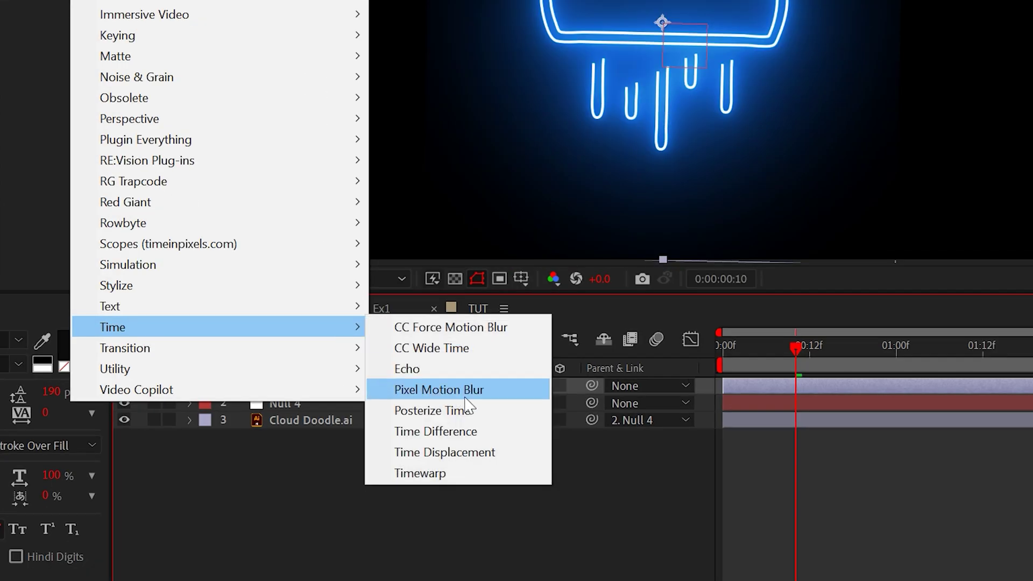
pyautogui.click(466, 409)
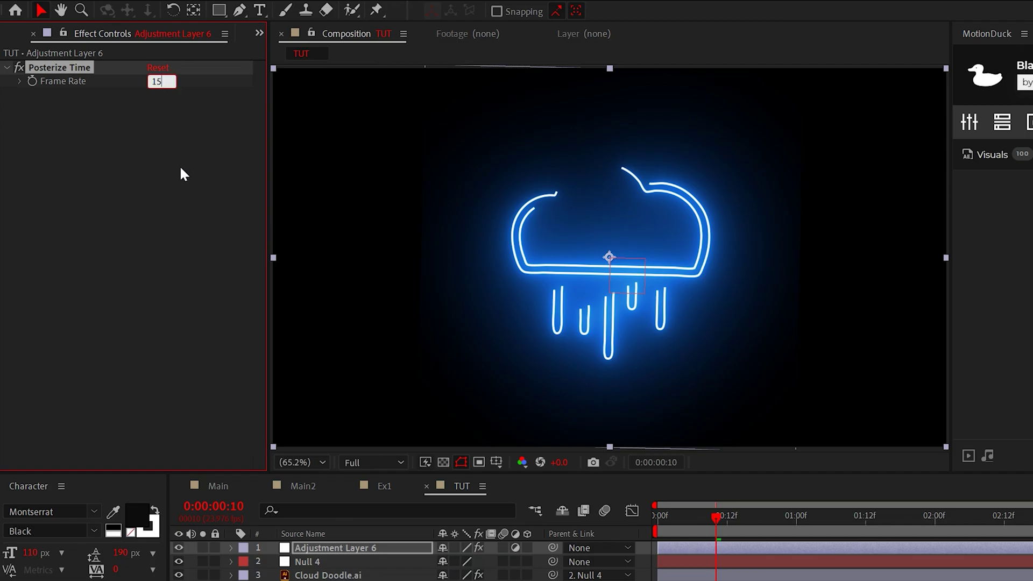
pyautogui.press('Return')
pyautogui.press('space')
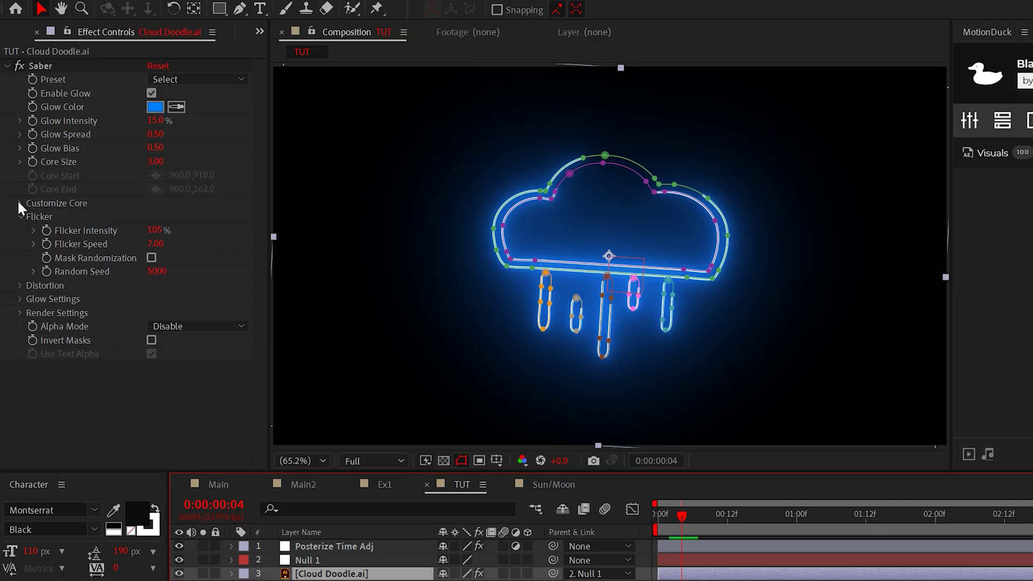
# Change Saber's End Offset to 50 and open its Render Settings.
pyautogui.click(19, 203)
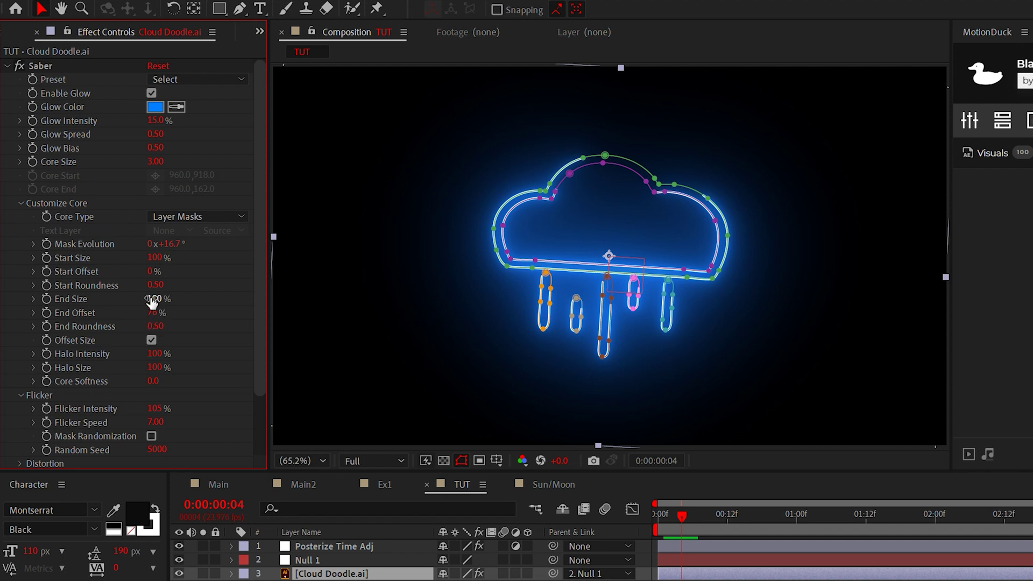
pyautogui.write('50')
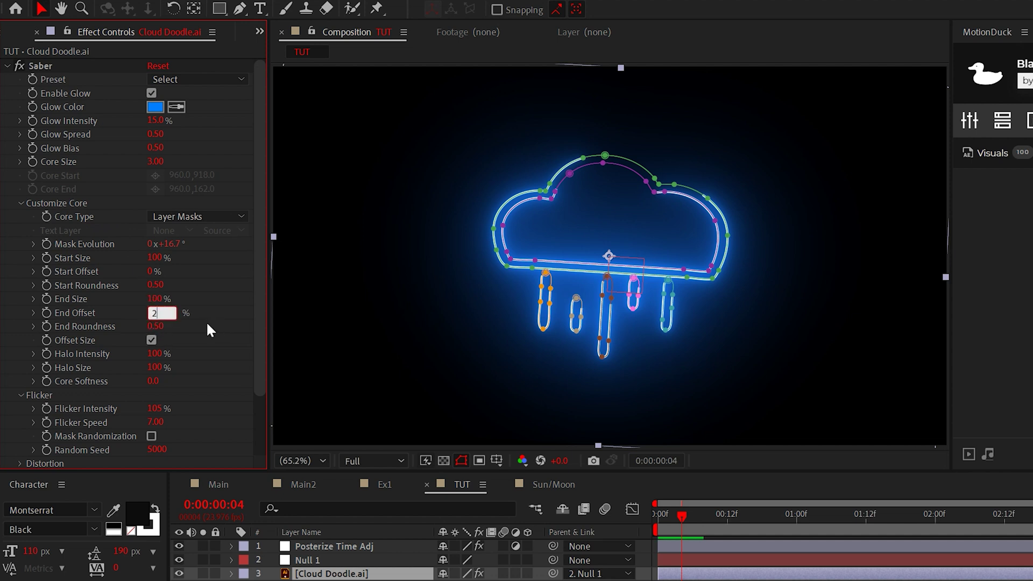
pyautogui.press('Return')
pyautogui.click(20, 202)
pyautogui.click(20, 216)
pyautogui.click(20, 258)
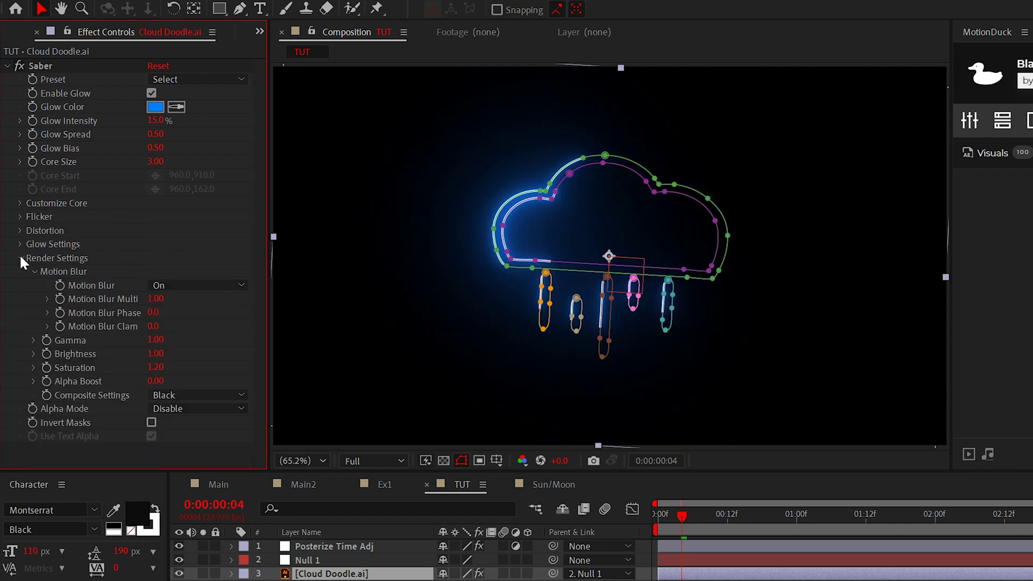
pyautogui.click(215, 412)
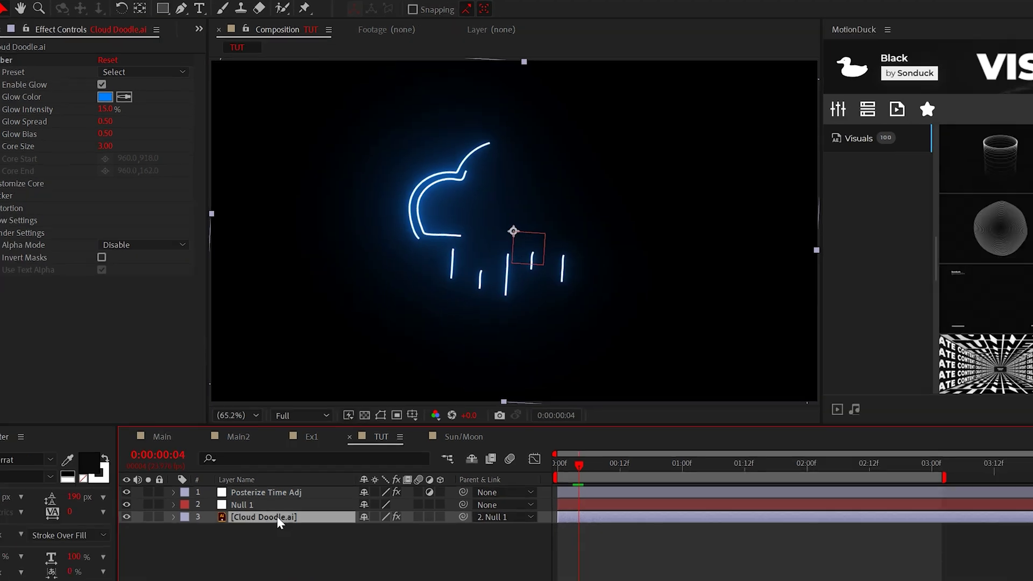
# Duplicate the cloud layer and give the copy Start Offset 70% and End Offset 95%.
pyautogui.hotkey('ctrl', 'd')
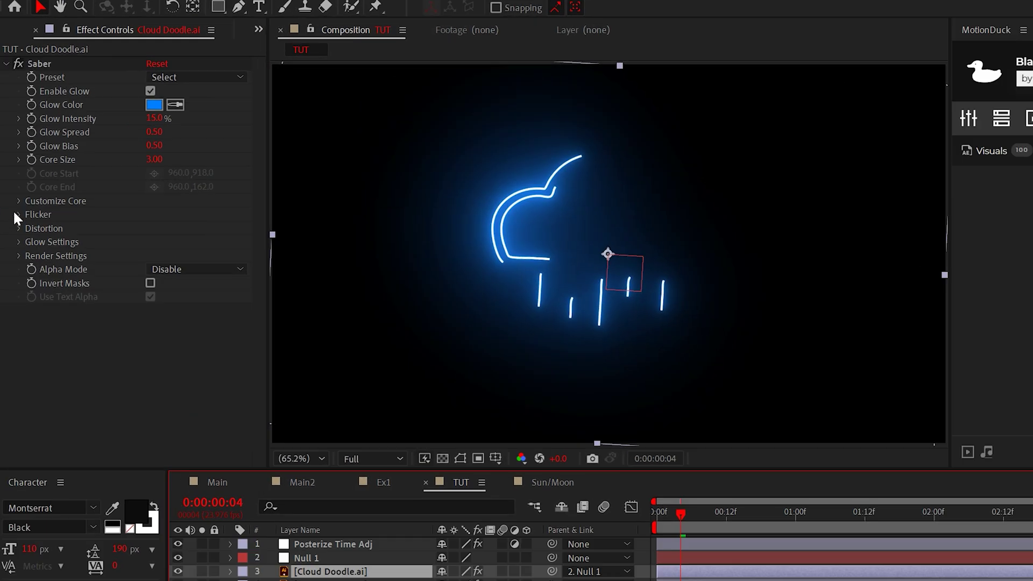
pyautogui.click(19, 201)
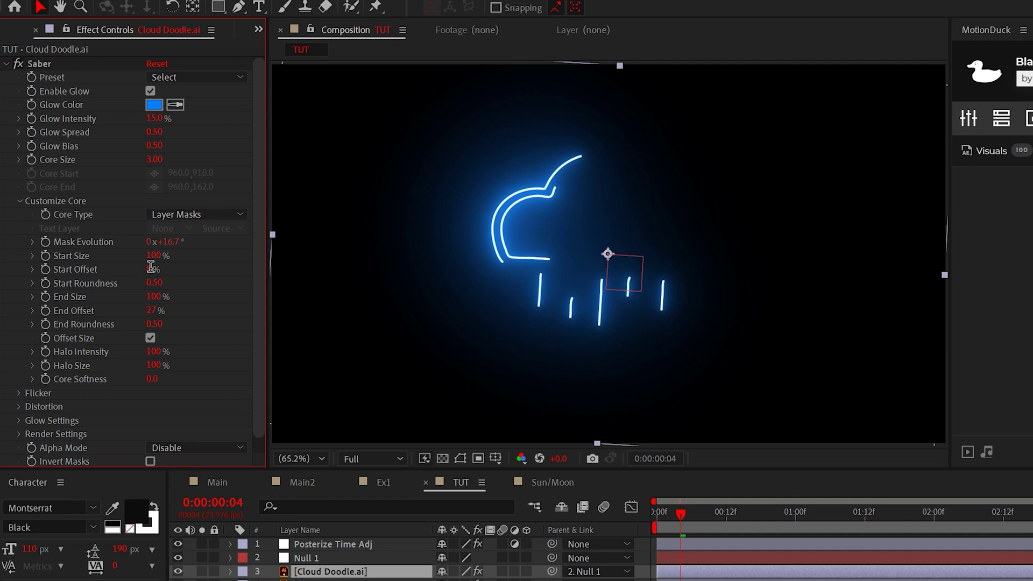
pyautogui.write('64')
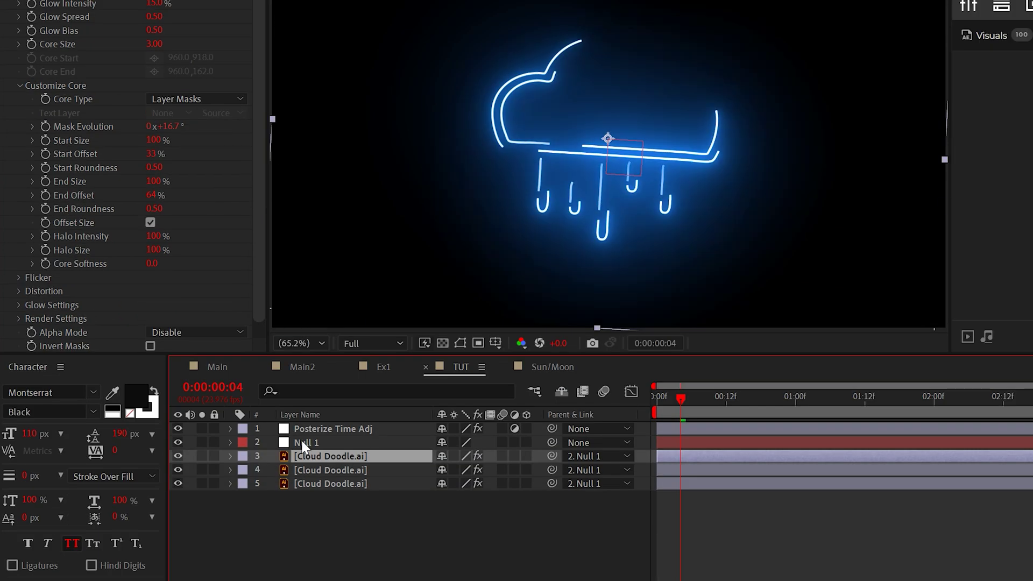
pyautogui.click(155, 269)
pyautogui.write('70')
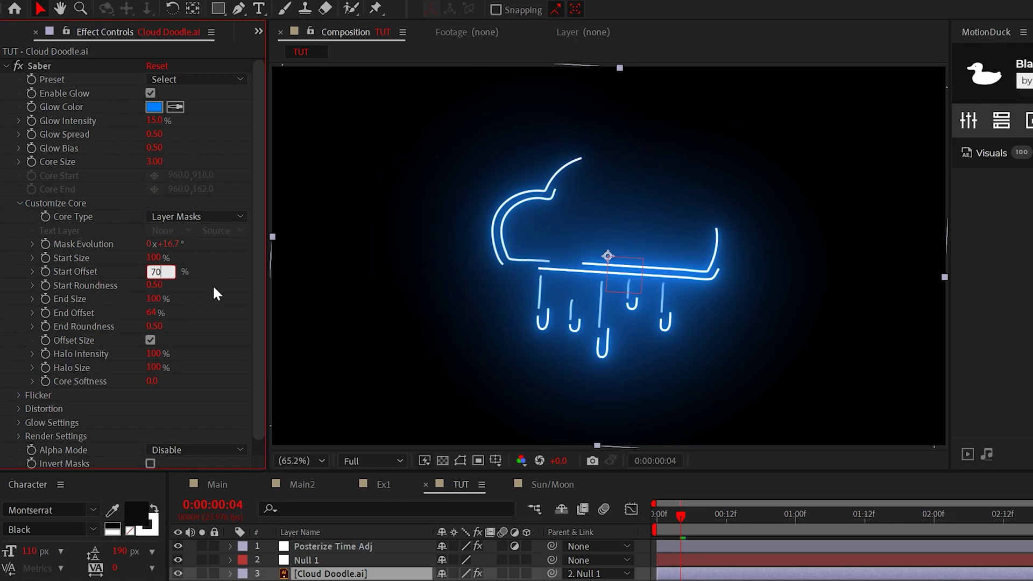
pyautogui.press('Return')
pyautogui.click(154, 311)
pyautogui.write('95')
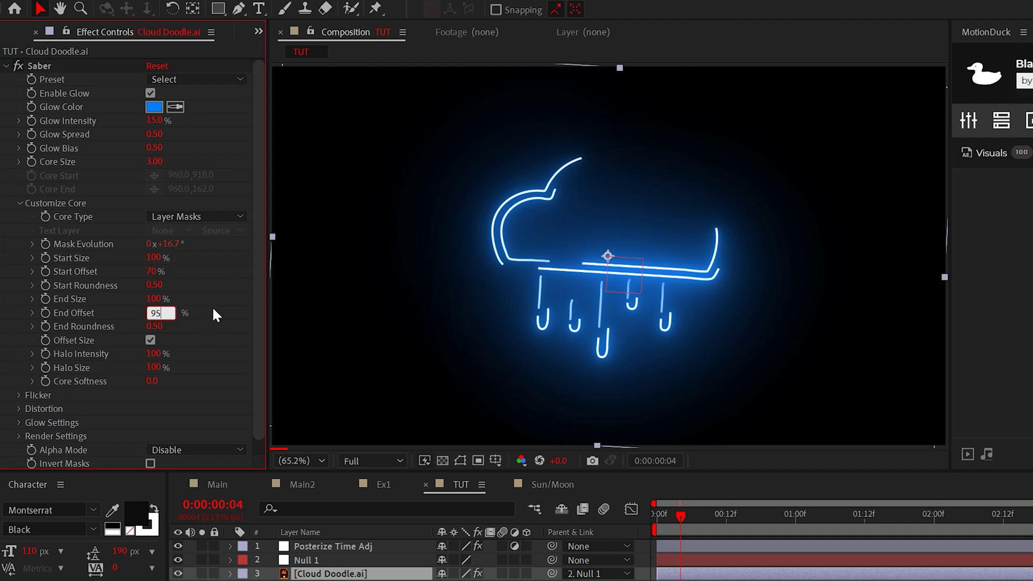
pyautogui.press('Return')
# Set the Saber glow colour to orange FF7200 on one cloud copy and red FF3200 on another.
pyautogui.click(154, 107)
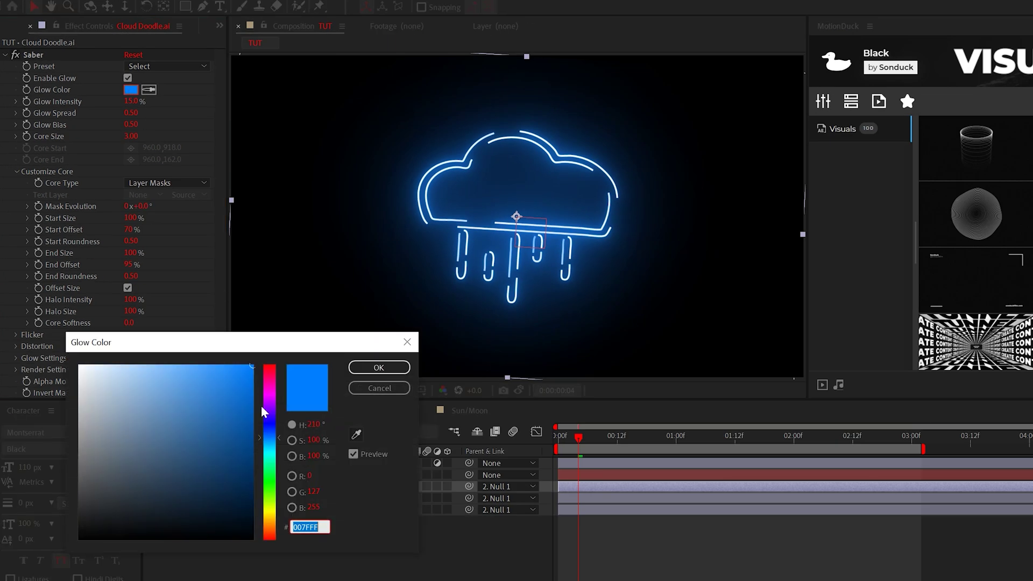
pyautogui.moveTo(320, 514); pyautogui.dragTo(320, 580)
pyautogui.click(379, 368)
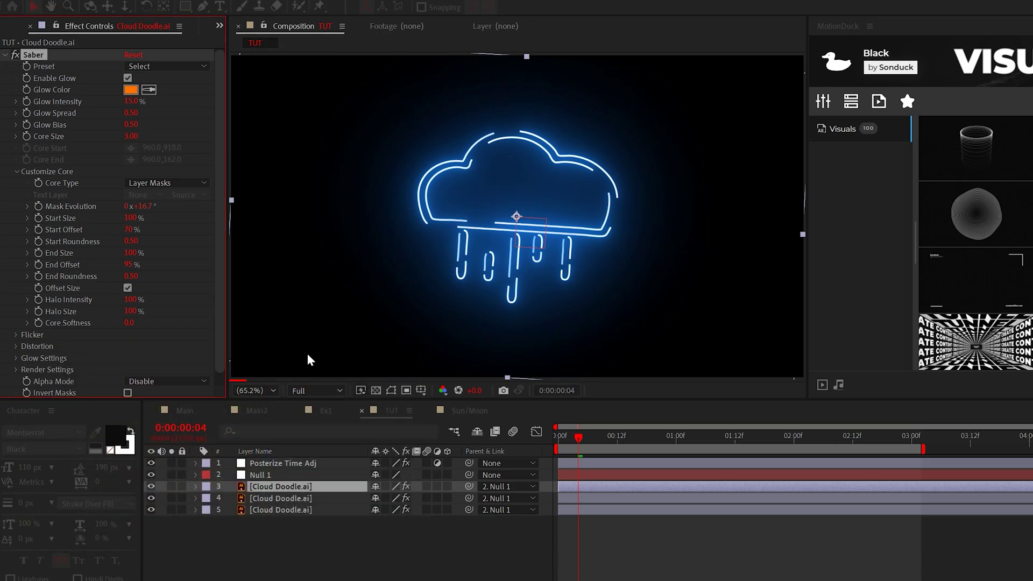
pyautogui.click(275, 498)
pyautogui.click(130, 89)
pyautogui.press('Return')
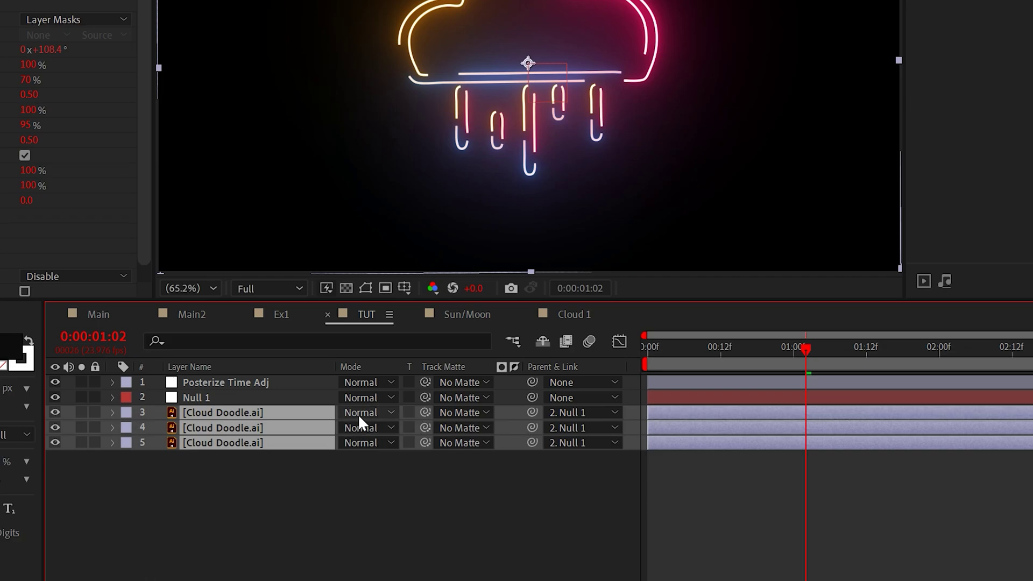
# Switch the three cloud layers to Screen blend mode and preview the multicolour animation.
pyautogui.click(359, 417)
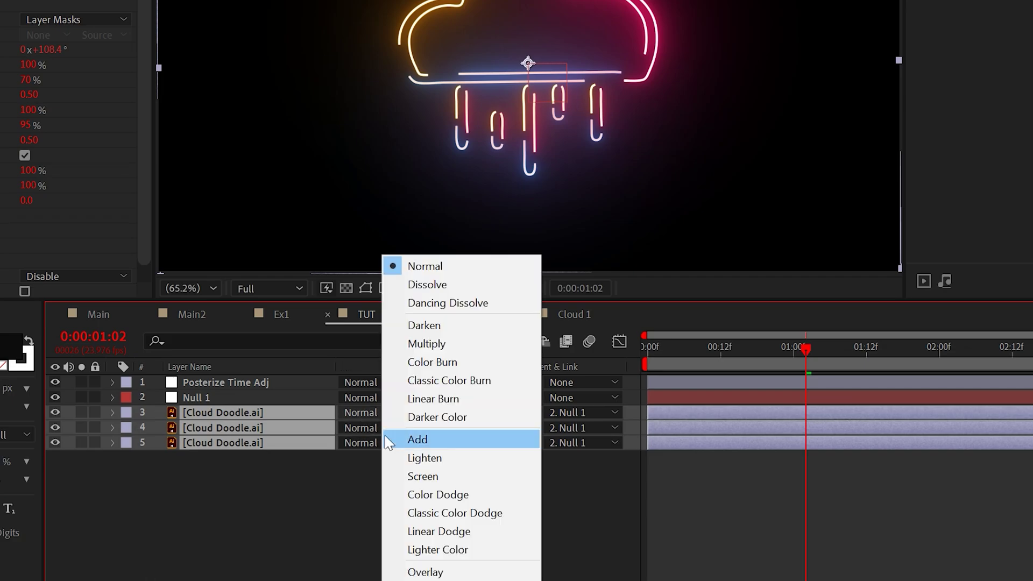
pyautogui.click(450, 476)
pyautogui.press('space')
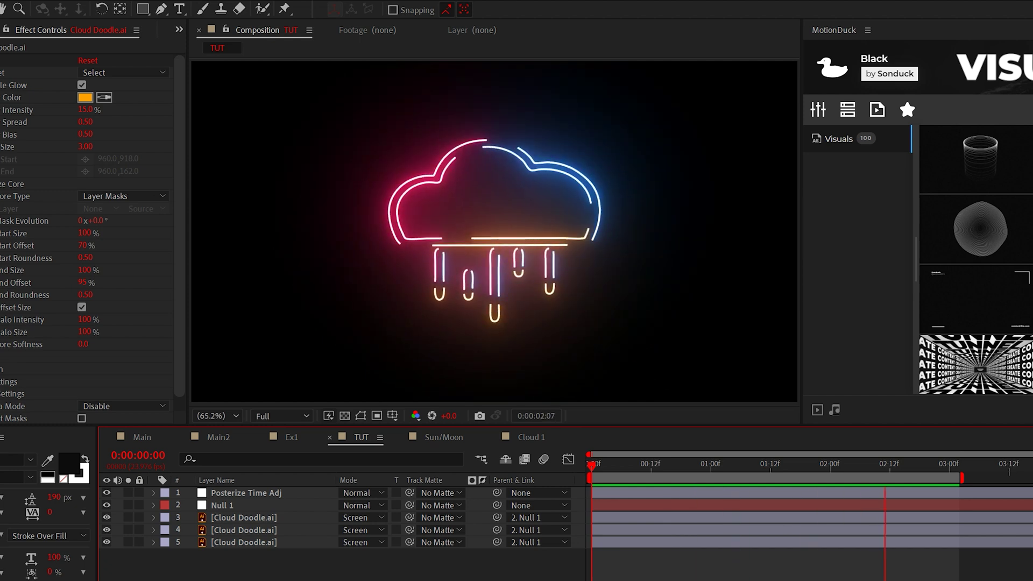
# Split the three cloud layers at one second and delay layer 3's start to about 1:14.
pyautogui.press('space')
pyautogui.click(243, 518)
pyautogui.keyDown('shift'); pyautogui.click(243, 542); pyautogui.keyUp('shift')
pyautogui.click(29, 10)
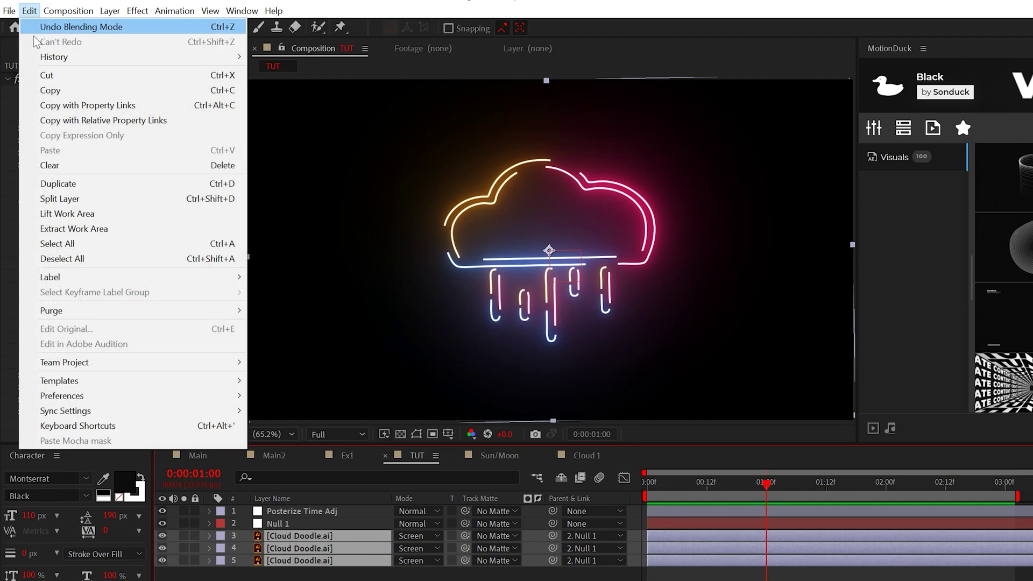
pyautogui.click(59, 199)
pyautogui.click(757, 532)
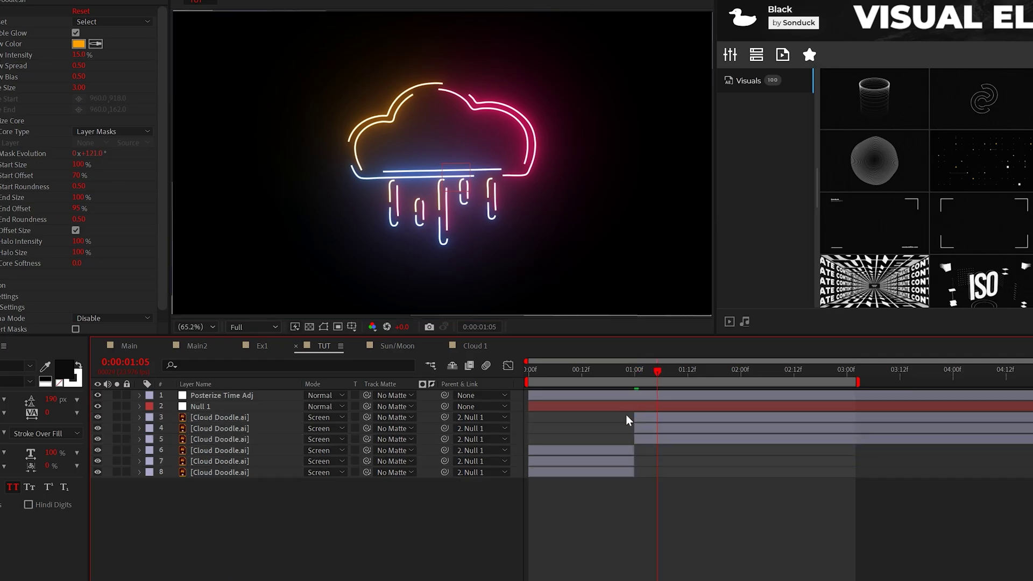
pyautogui.moveTo(633, 418); pyautogui.dragTo(684, 417)
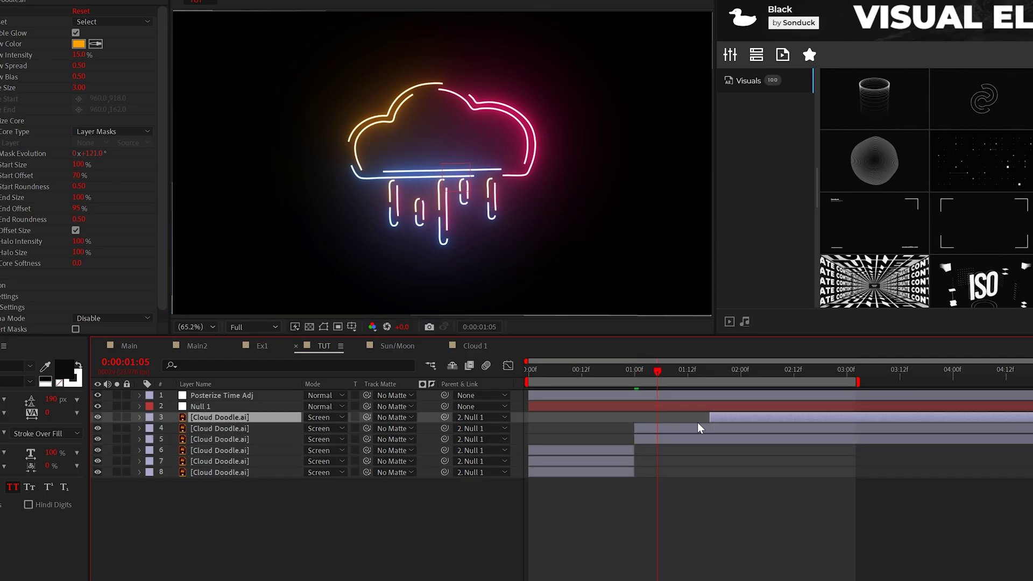
# Delete the second mask from the next cloud layer, split it twice, then trim and extend the segments.
pyautogui.hotkey('ctrl', 'Down')
pyautogui.press('m')
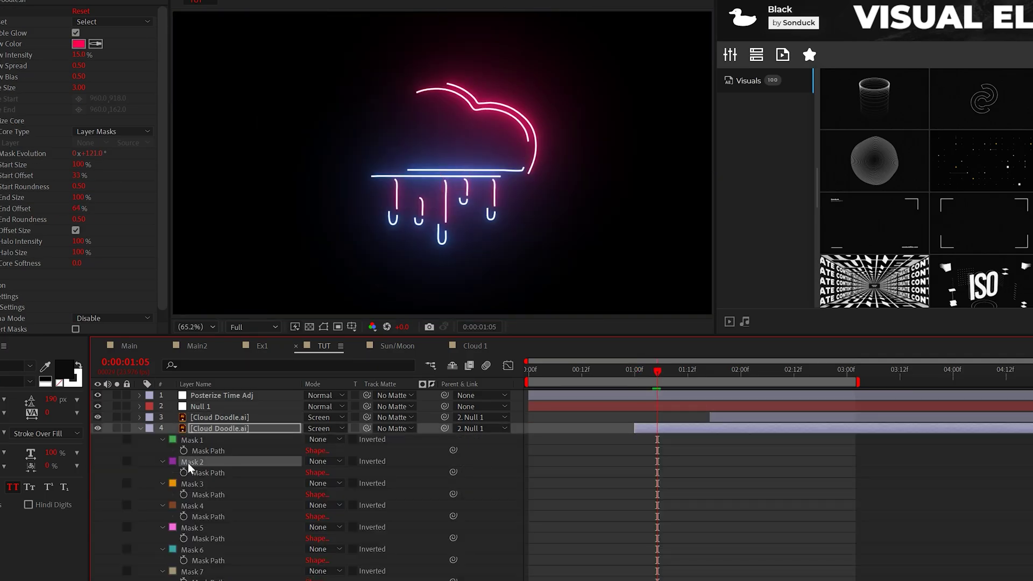
pyautogui.press('Delete')
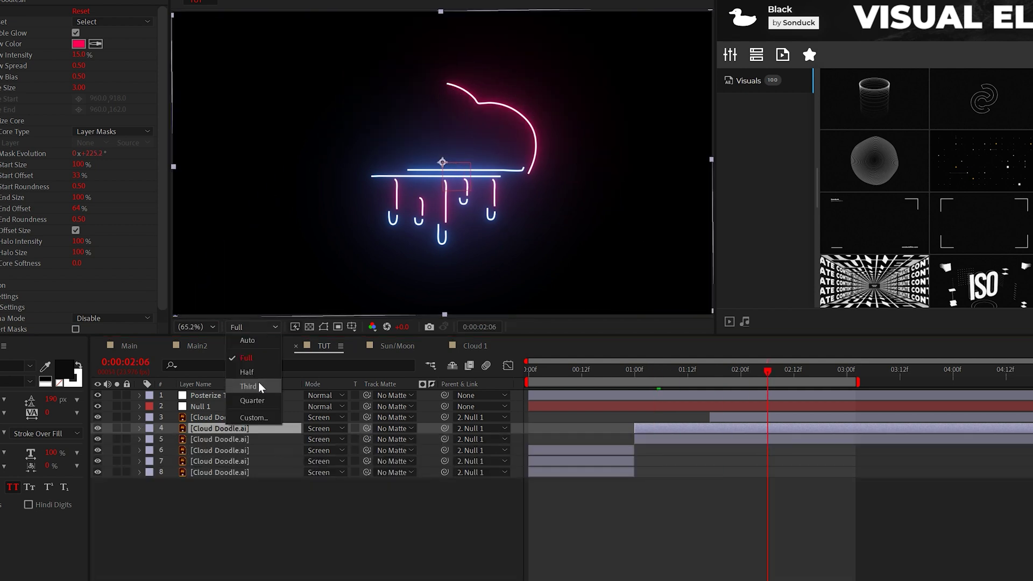
pyautogui.hotkey('ctrl', 'shift', 'd')
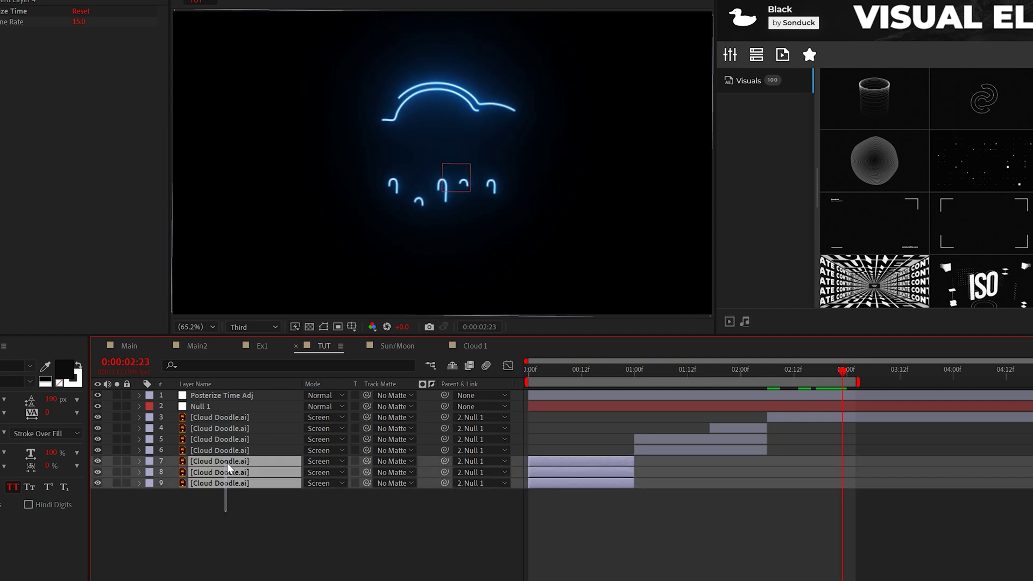
pyautogui.hotkey('ctrl', 'shift', 'd')
pyautogui.press('F2')
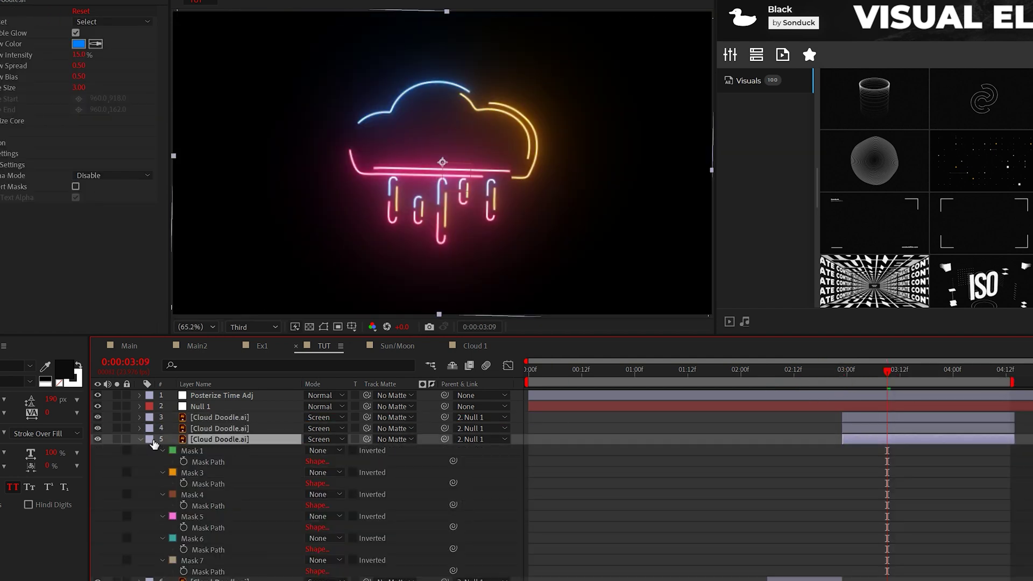
pyautogui.moveTo(1014, 425); pyautogui.dragTo(914, 425)
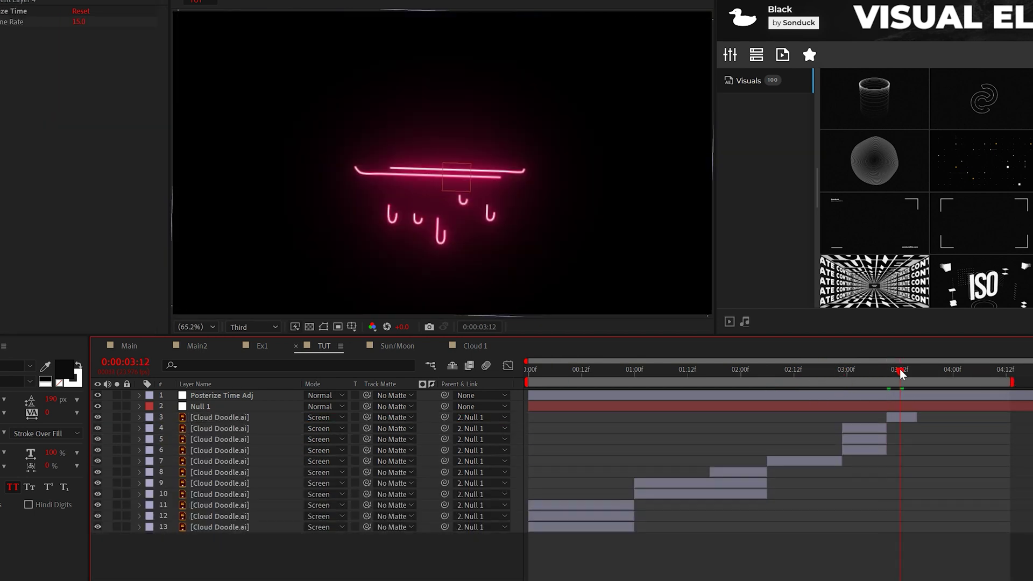
pyautogui.moveTo(843, 419); pyautogui.dragTo(526, 418)
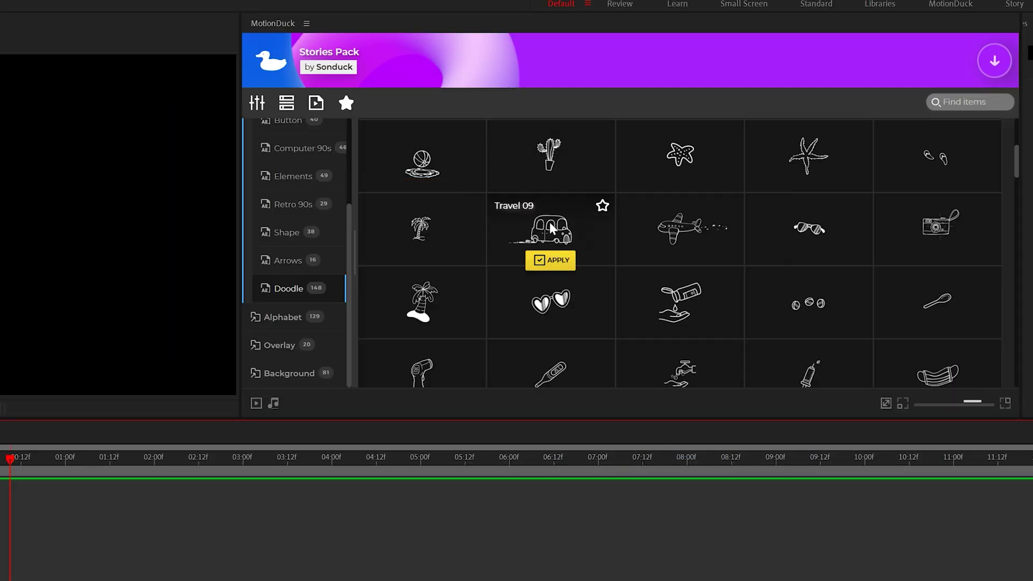
# Apply the Travel 09 car doodle in red (FF0000), then preview the Main composition.
pyautogui.click(550, 262)
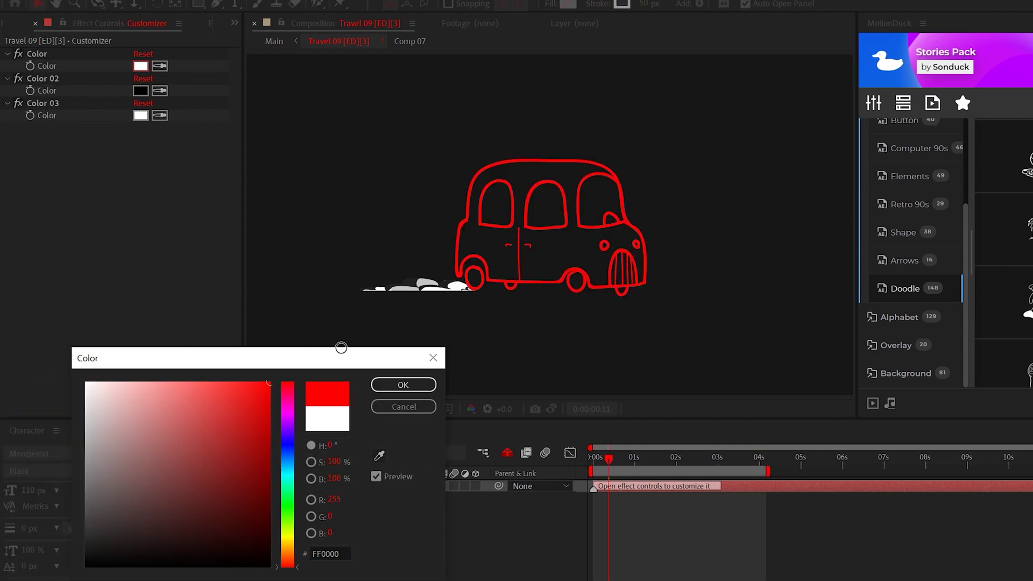
pyautogui.click(402, 385)
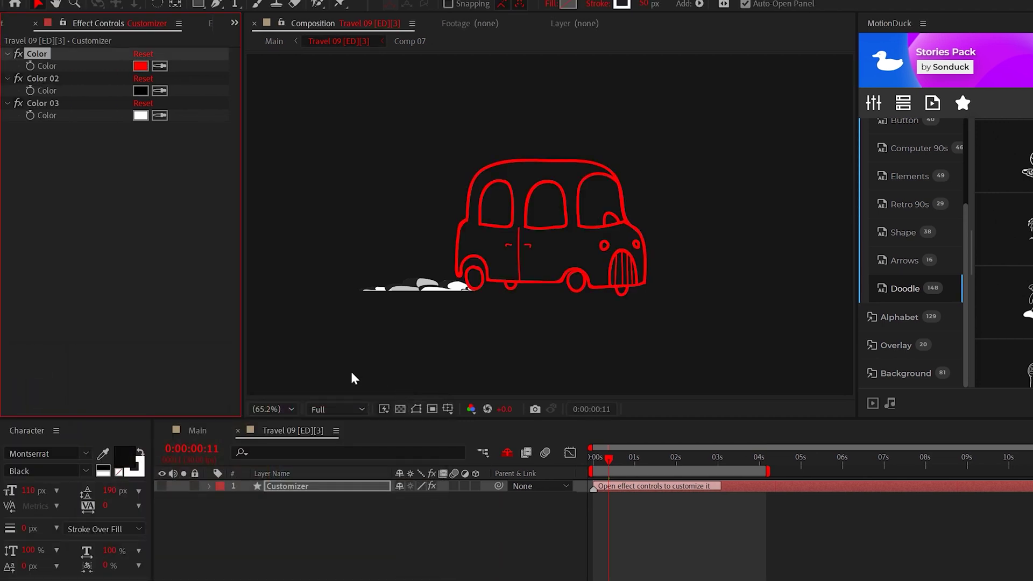
pyautogui.click(195, 442)
pyautogui.press('space')
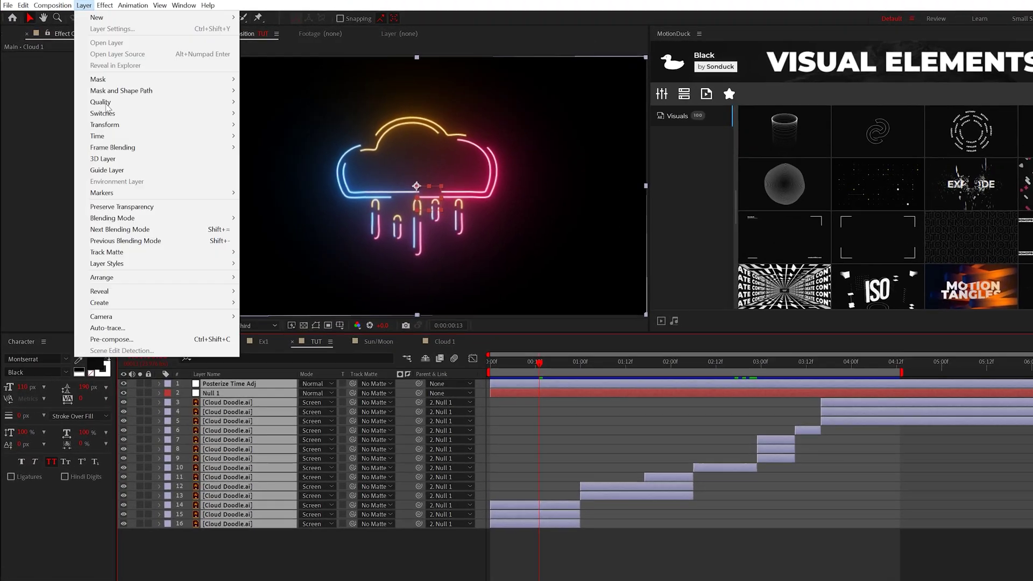
# Pre-compose the cloud layers as 'Taco Bell' and place Floor.jpg on a layer beneath it.
pyautogui.click(111, 335)
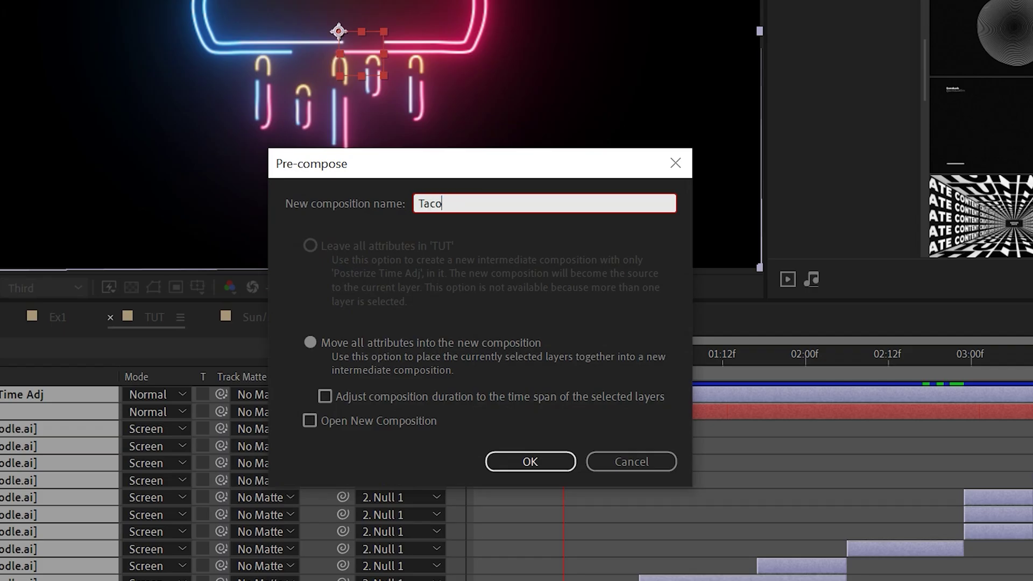
pyautogui.click(498, 462)
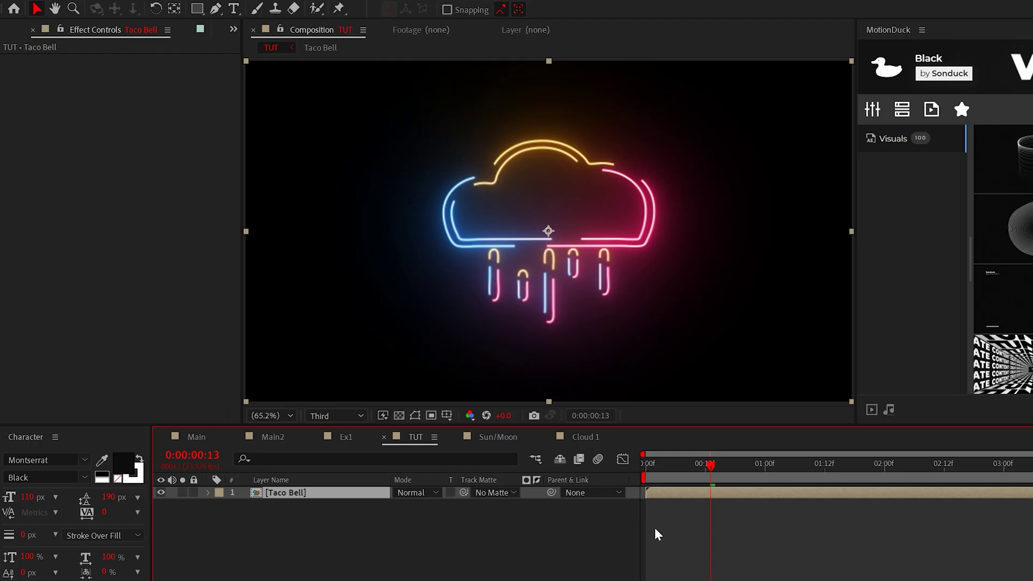
pyautogui.click(654, 528)
pyautogui.hotkey('ctrl', '0')
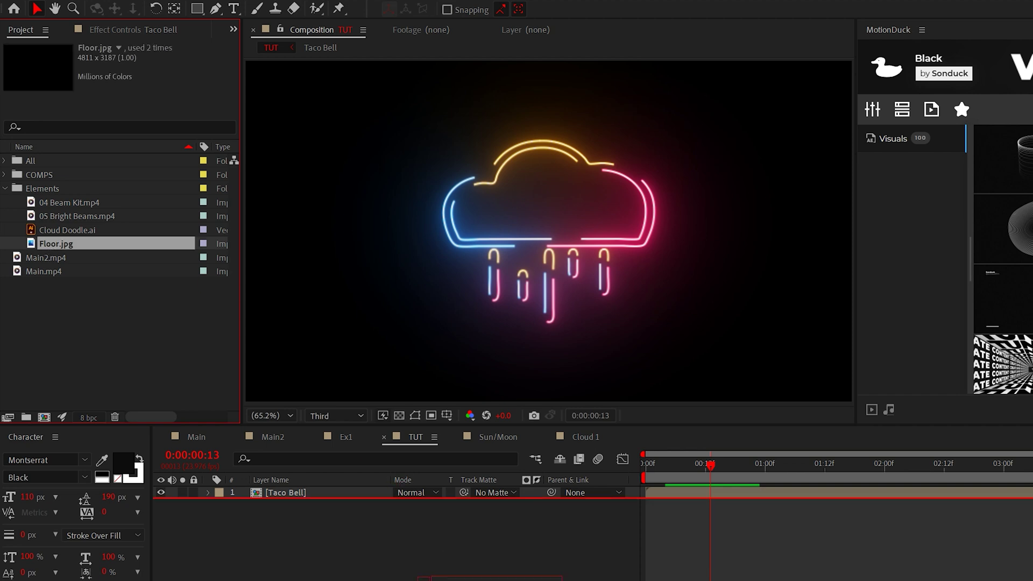
pyautogui.hotkey('ctrl', '/')
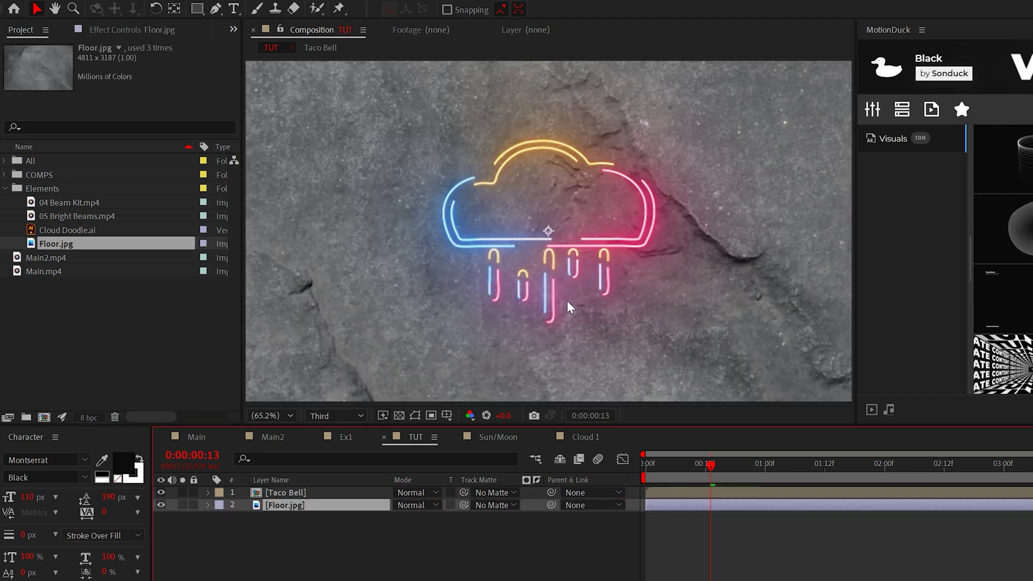
pyautogui.hotkey('ctrl', 'shift', 'c')
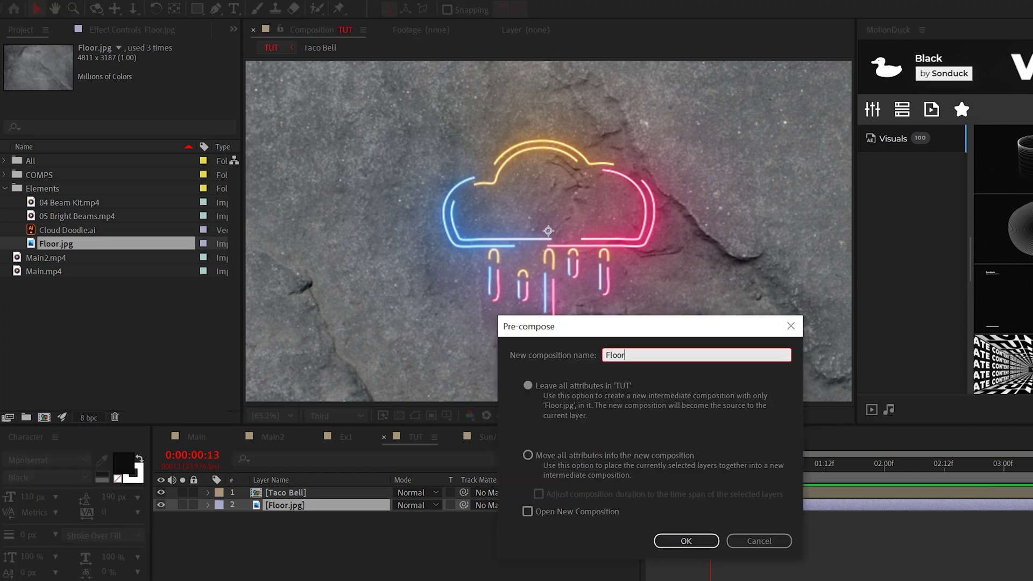
# Pre-compose the floor image as 'Floor', lower it as a flat ground plane, and hide it.
pyautogui.write('Floor')
pyautogui.click(686, 541)
pyautogui.doubleClick(272, 505)
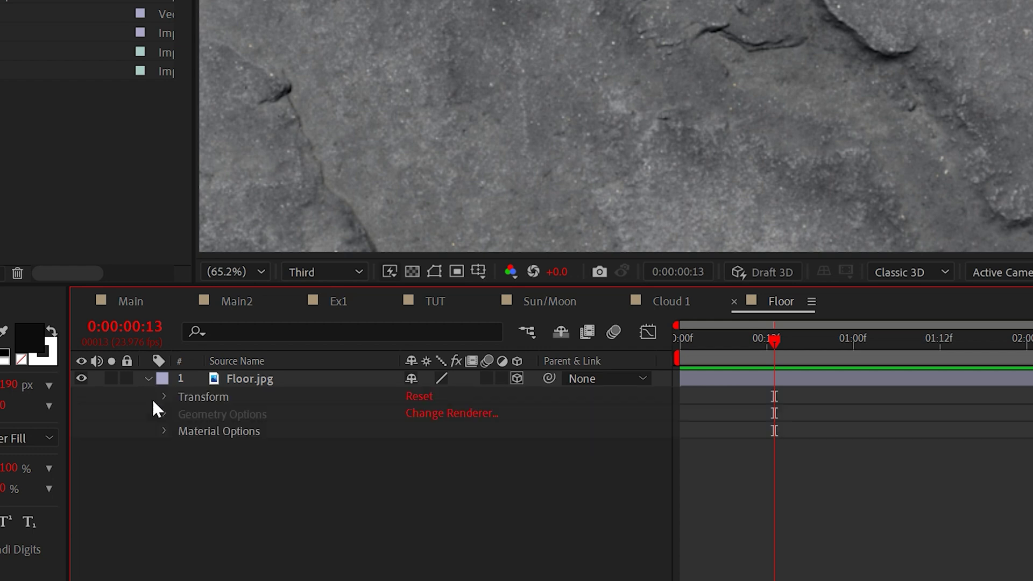
pyautogui.click(164, 397)
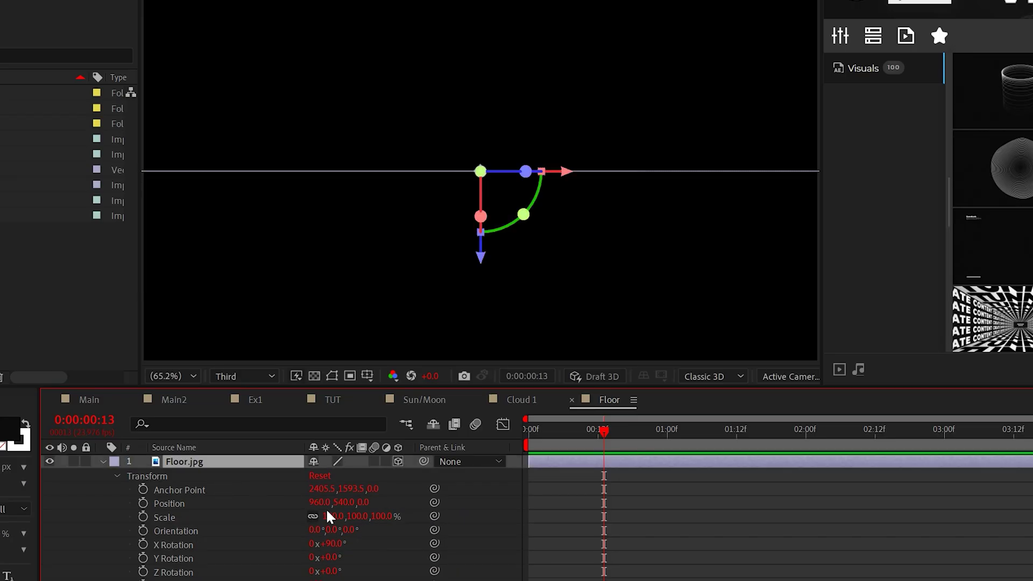
pyautogui.moveTo(450, 429); pyautogui.dragTo(647, 444)
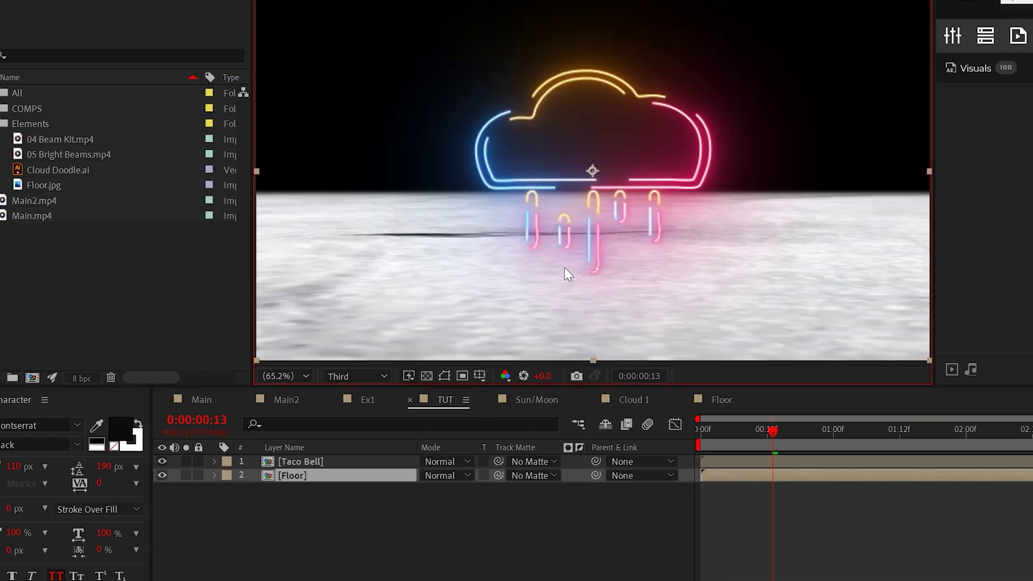
pyautogui.click(162, 475)
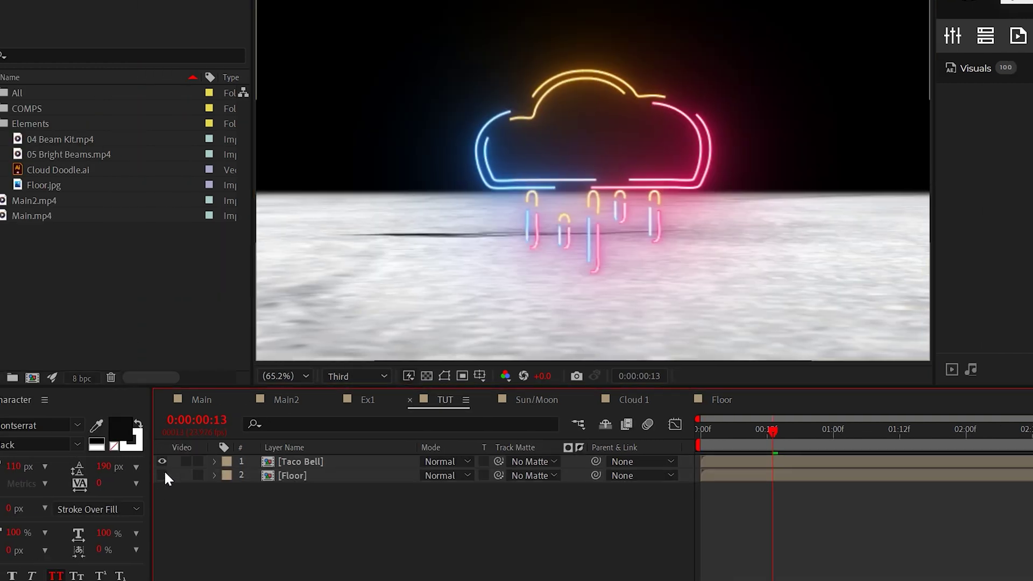
pyautogui.click(300, 461)
# Duplicate the Taco Bell layer, flip the copy vertically, and move it below the original.
pyautogui.hotkey('ctrl', 'd')
pyautogui.click(103, 7)
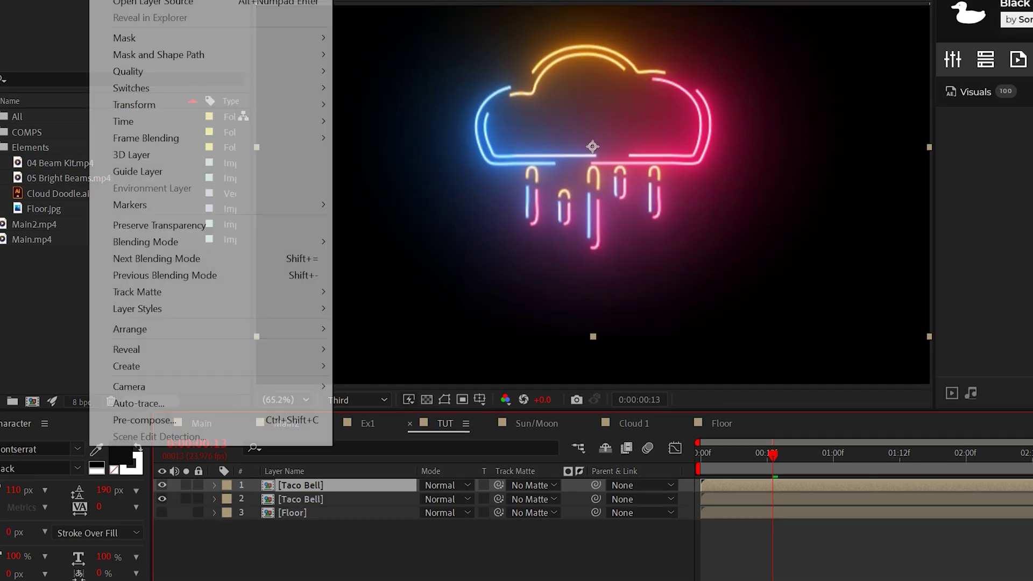
pyautogui.moveTo(160, 183)
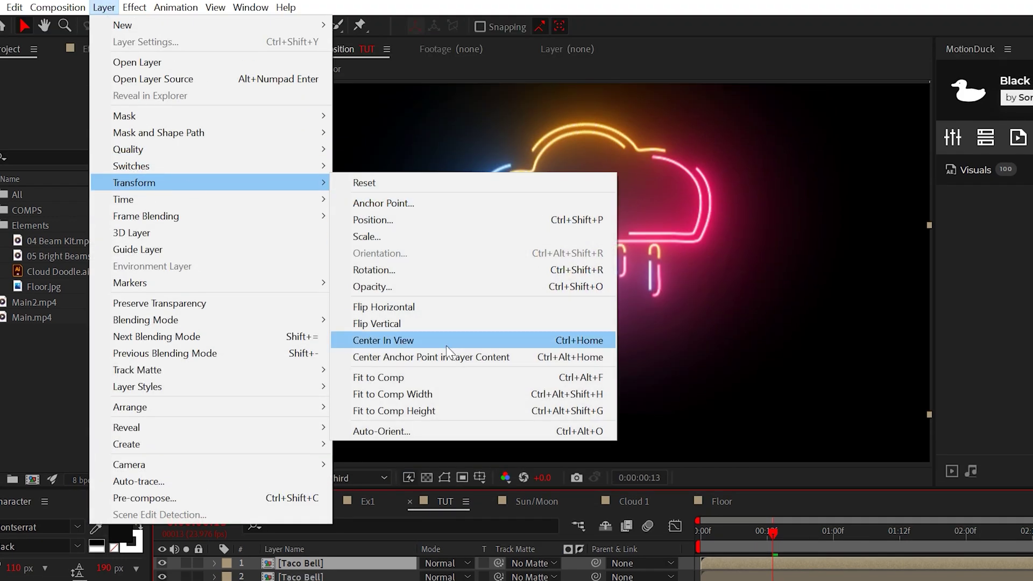
pyautogui.click(429, 324)
pyautogui.moveTo(593, 228); pyautogui.dragTo(589, 381)
pyautogui.moveTo(532, 323); pyautogui.dragTo(528, 308)
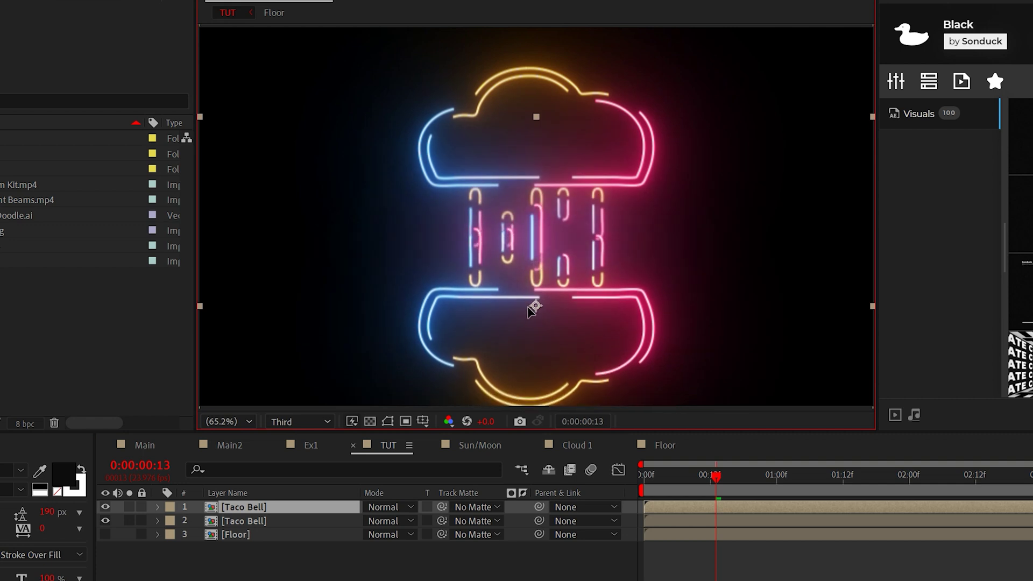
# Add an adjustment layer with Compound Blur between the two Taco Bell layers.
pyautogui.rightClick(260, 311)
pyautogui.moveTo(296, 323)
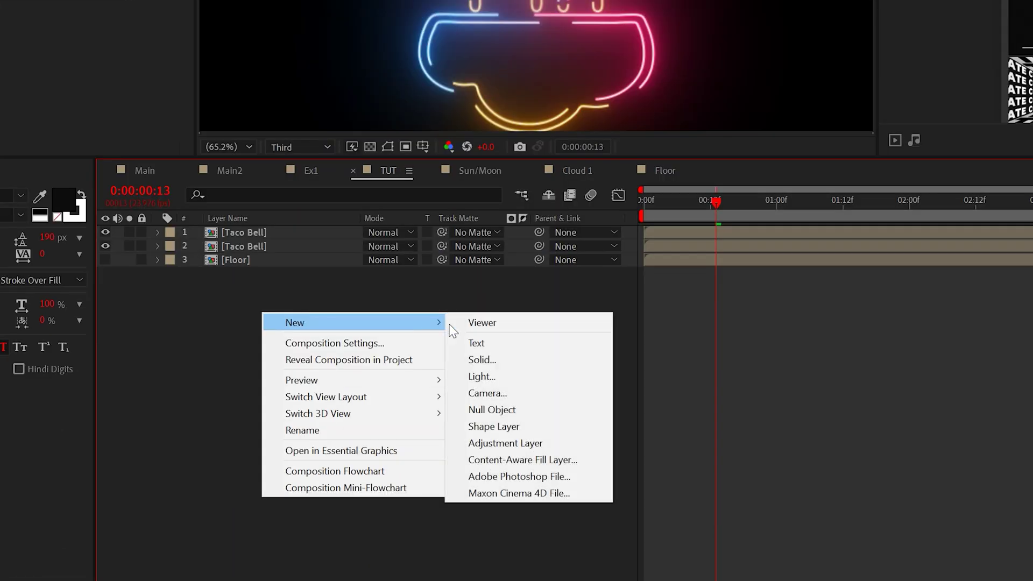
pyautogui.click(530, 441)
pyautogui.click(77, 9)
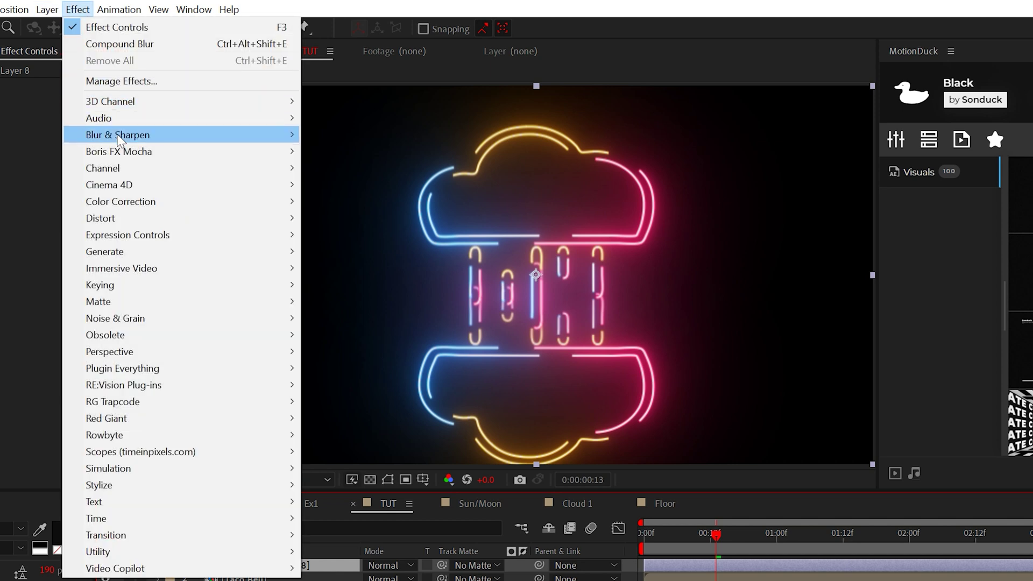
pyautogui.moveTo(188, 134)
pyautogui.click(396, 268)
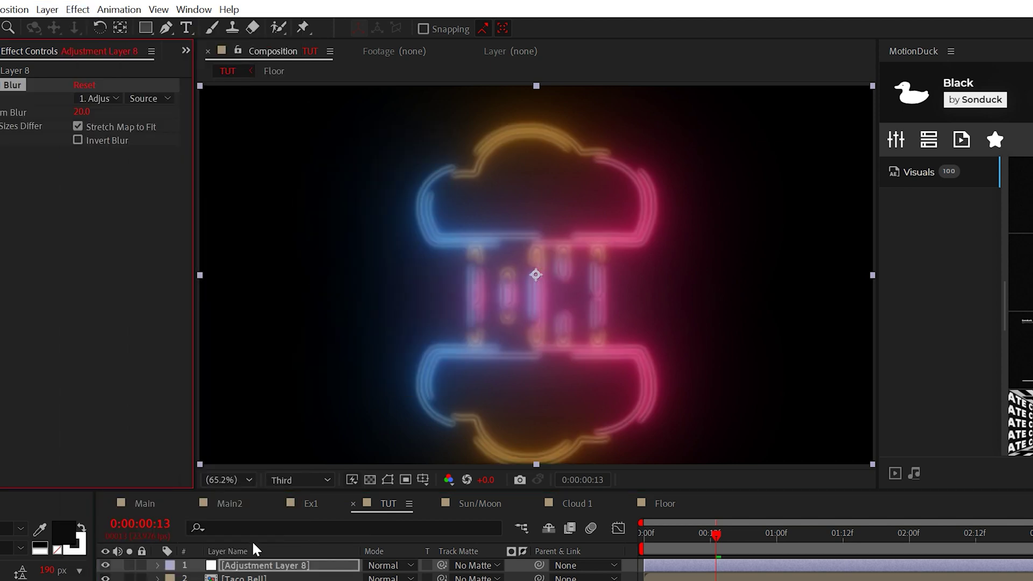
pyautogui.moveTo(245, 565); pyautogui.dragTo(242, 580)
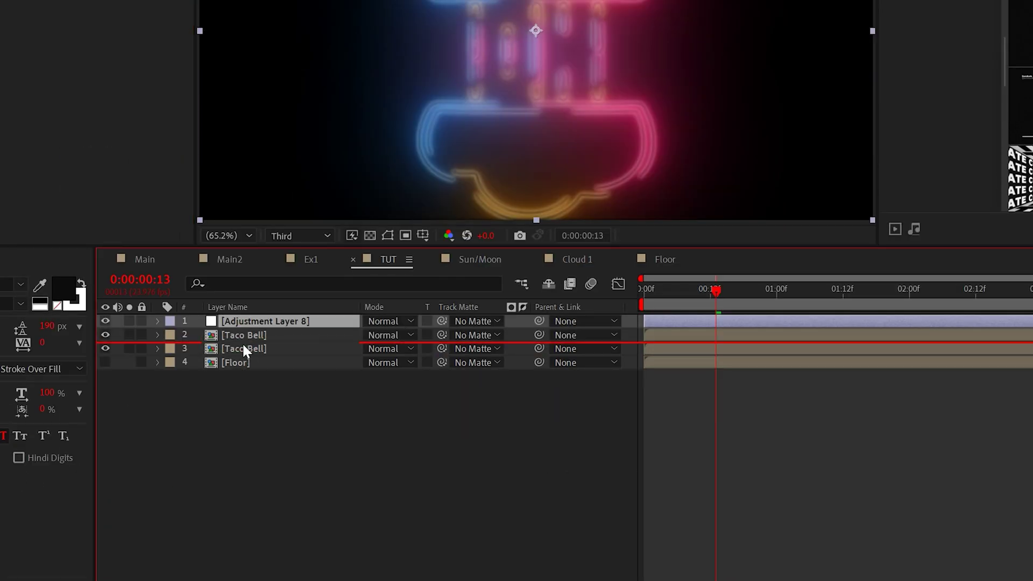
pyautogui.moveTo(243, 349); pyautogui.dragTo(250, 348)
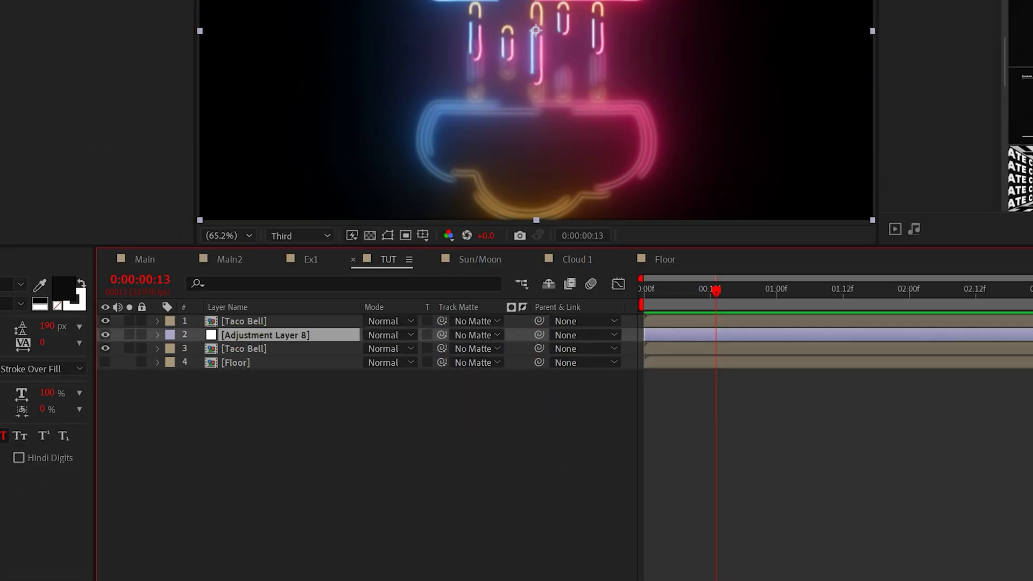
# Set Compound Blur to use the Floor layer, invert the blur, and raise maximum blur to 88.
pyautogui.click(164, 79)
pyautogui.click(191, 167)
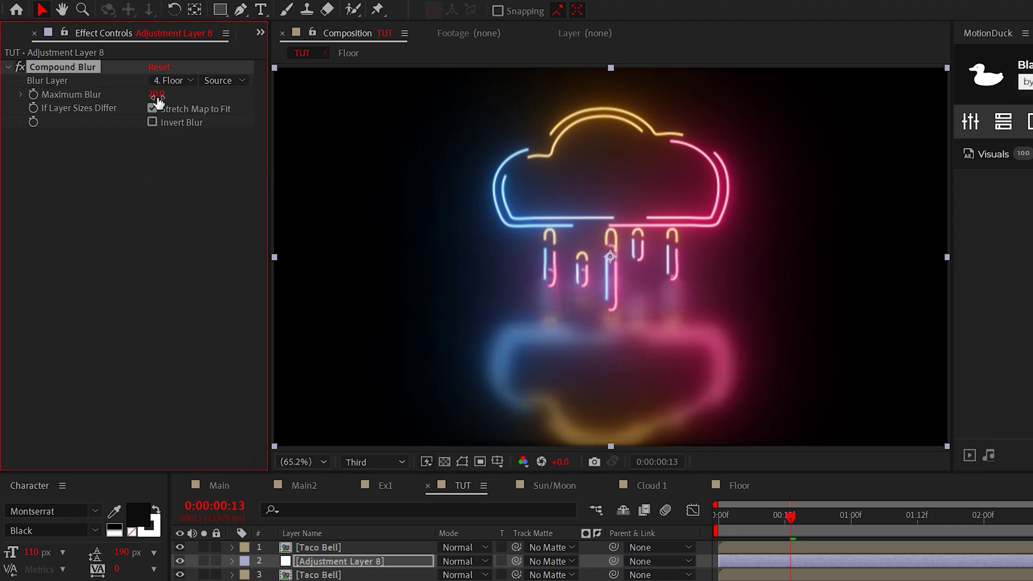
pyautogui.click(152, 122)
pyautogui.moveTo(156, 93); pyautogui.dragTo(212, 95)
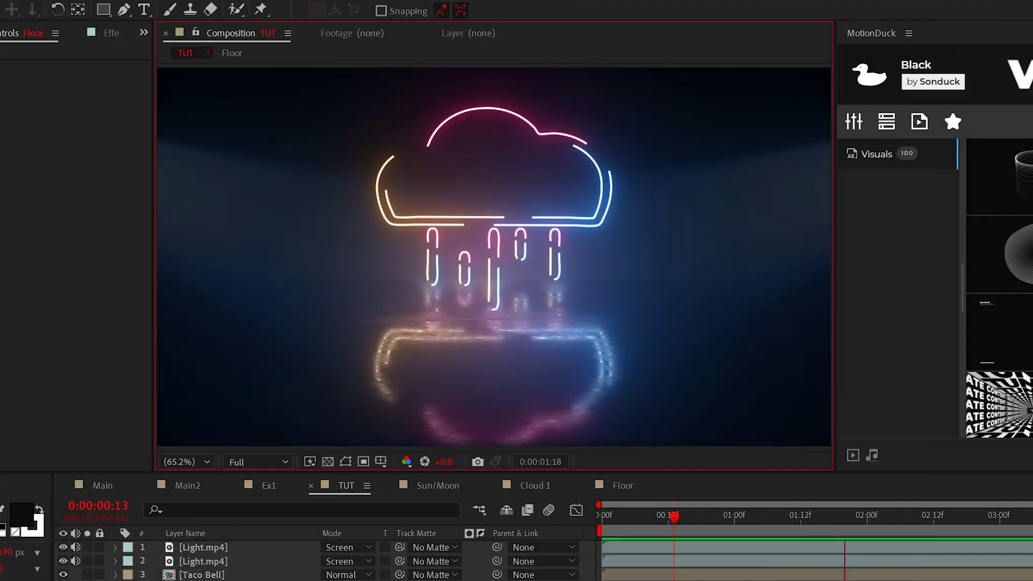
# Select the second Light.mp4 layer.
pyautogui.click(158, 561)
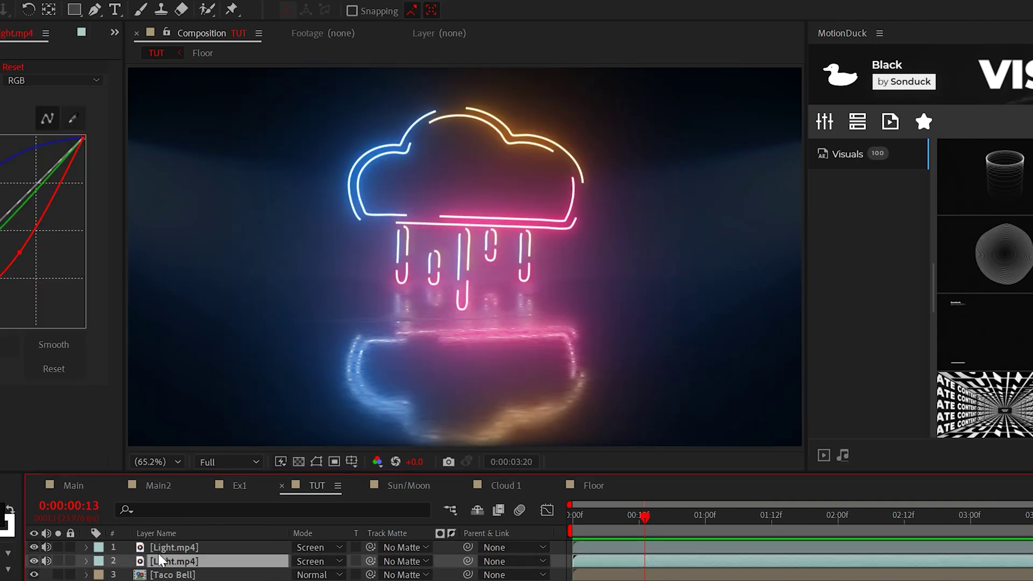